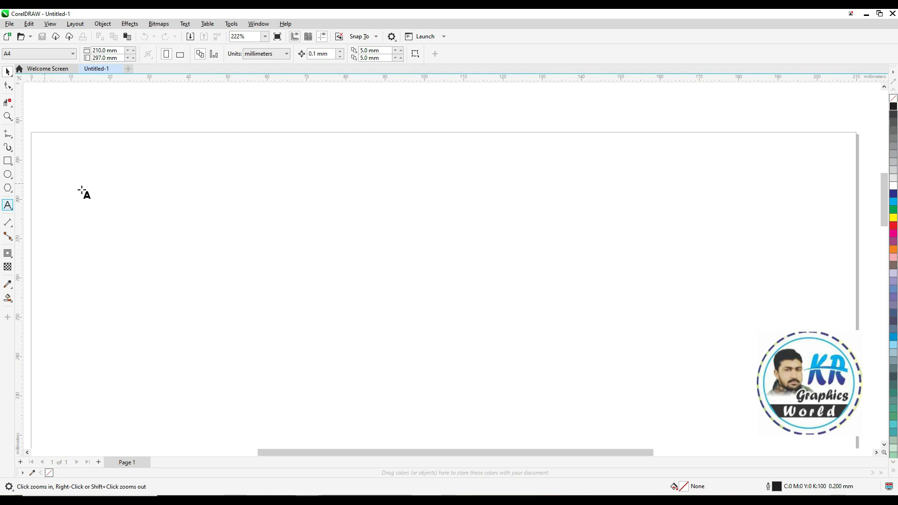
Add two lines of artistic text, "Welcome to my channel" and "KR GRAPHICS WORLD", in the page's upper left area.
text(W)
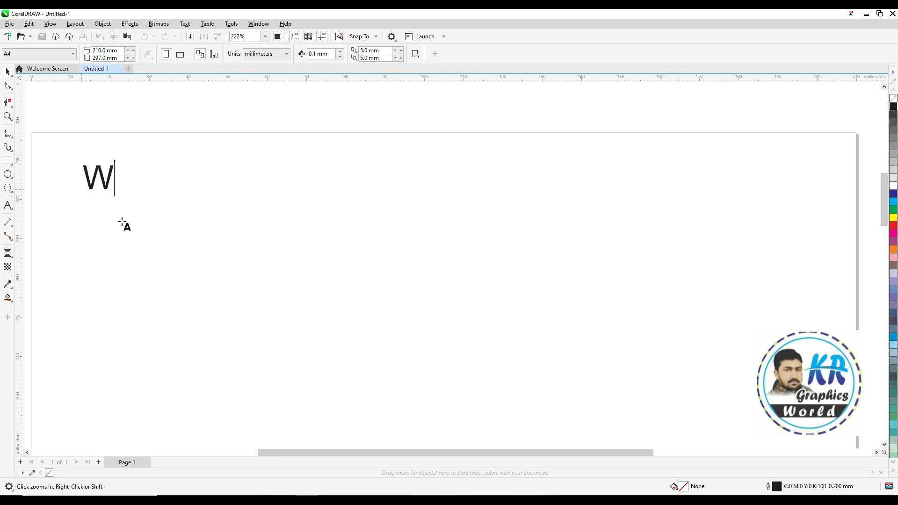
text(elcome tyo)
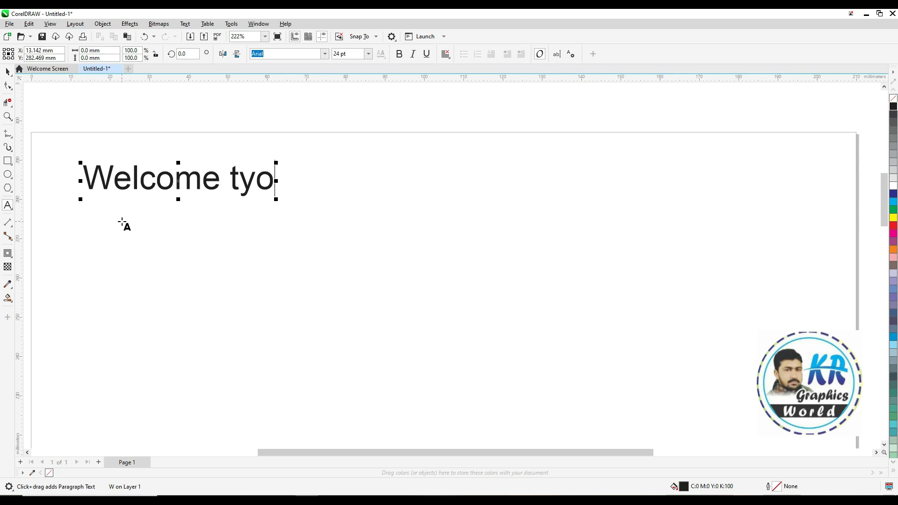
key(BackSpace)
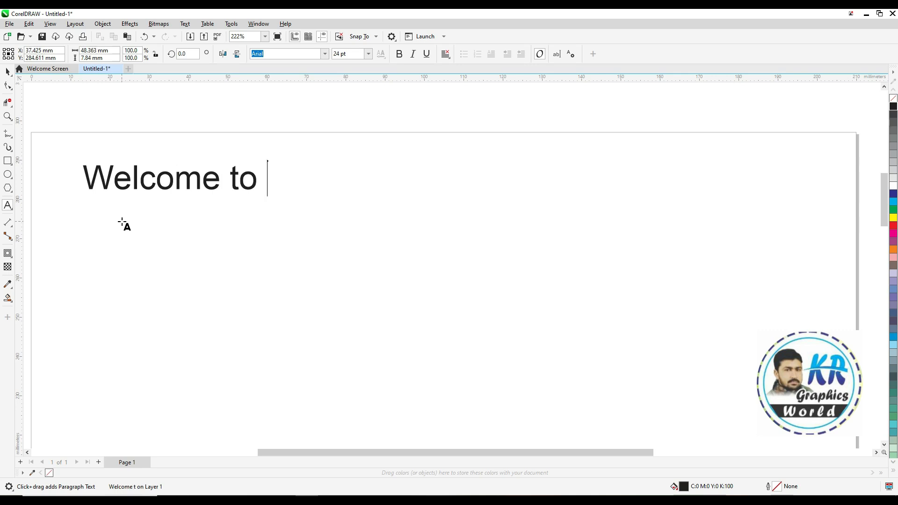
text(o my channel )
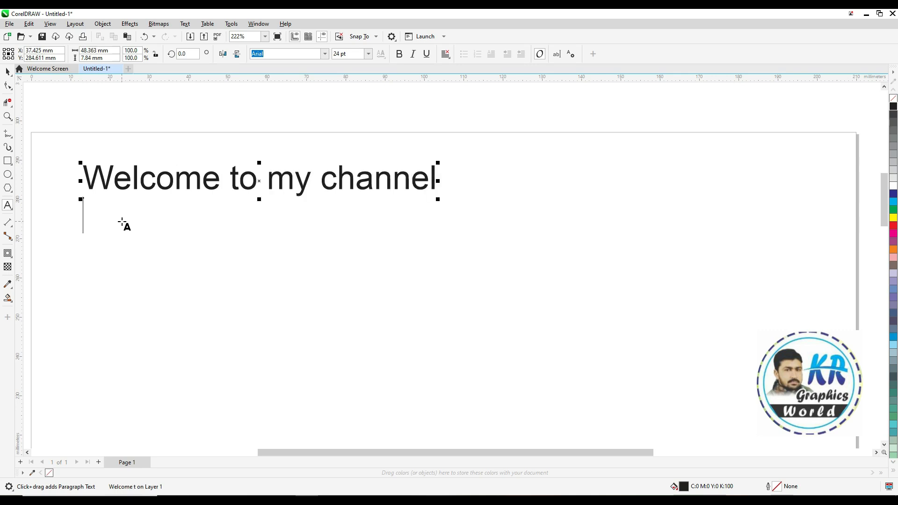
text(KR GRAPHICS WORLD)
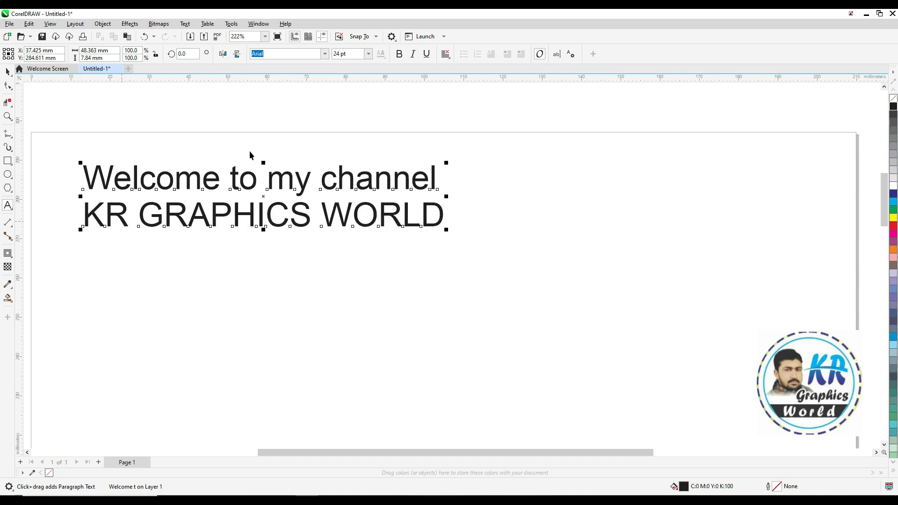
Make the heading text bold and scale it up proportionally to about 156 mm wide.
key(ctrl+space)
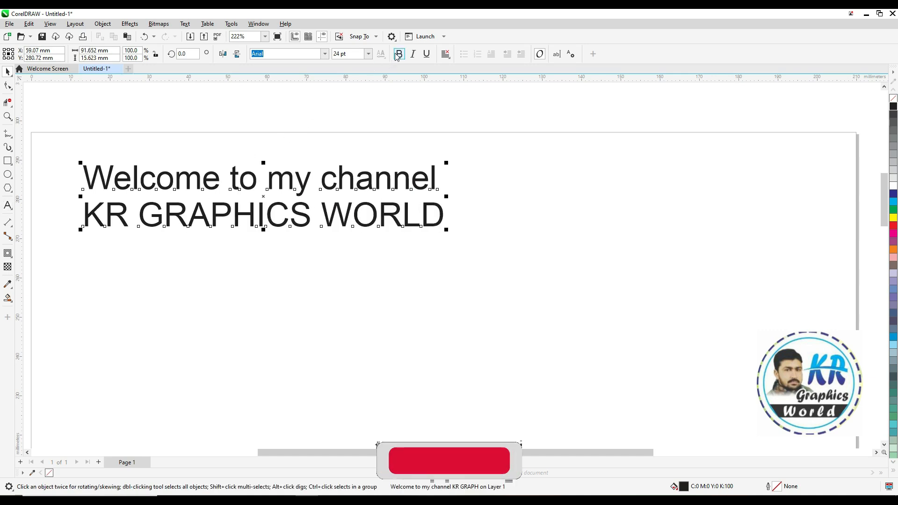
key(ctrl+b)
drag(462, 230, 700, 301)
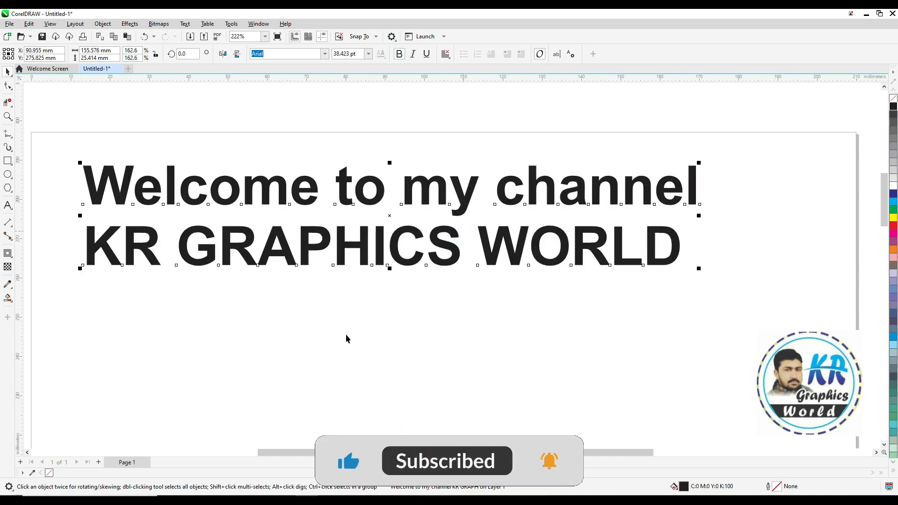
click(346, 335)
Draw a five-sided polygon about 72 × 69 mm below the heading text.
scroll(346, 336, down, 2)
key(F2)
drag(236, 316, 568, 464)
click(438, 322)
click(8, 188)
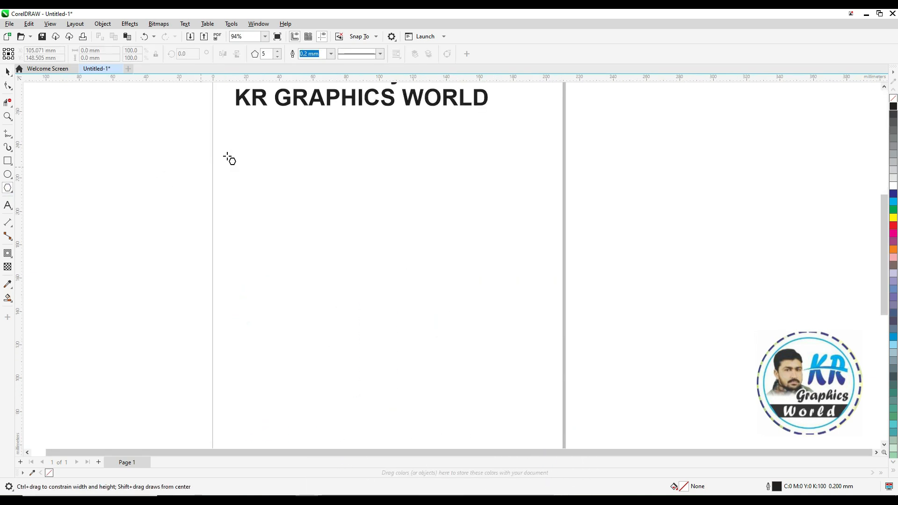
drag(248, 143, 374, 264)
key(space)
key(shift+F2)
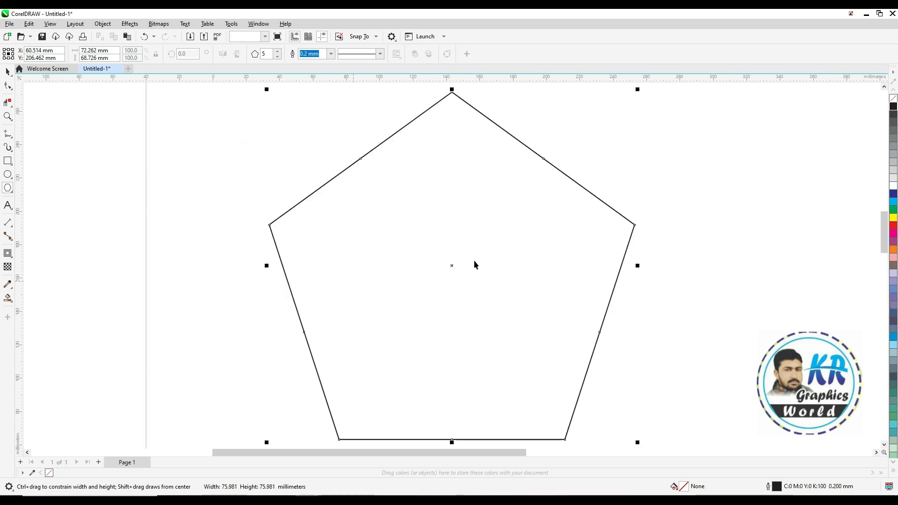
Shrink the pentagon about its centre to about 18 × 17 mm and move it up and left to about X 51, Y 221 mm.
drag(637, 89, 531, 240)
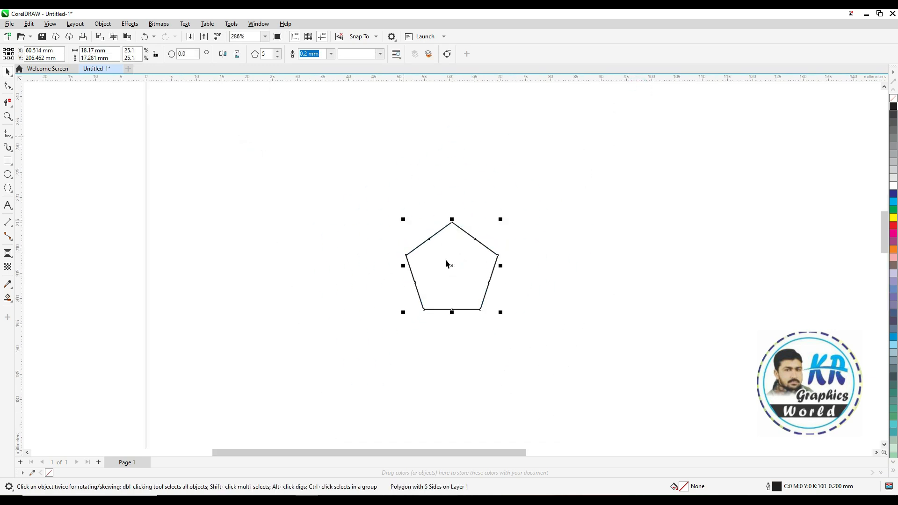
click(499, 177)
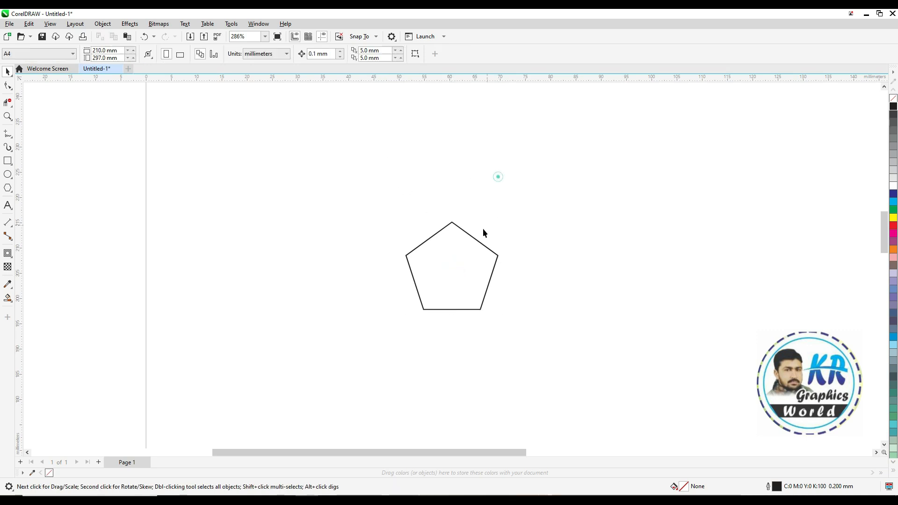
drag(468, 234, 422, 162)
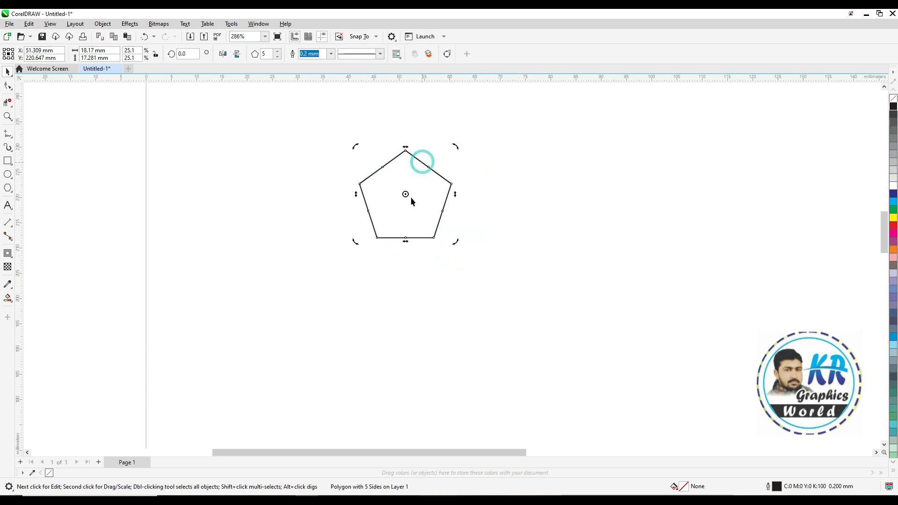
click(457, 185)
click(426, 167)
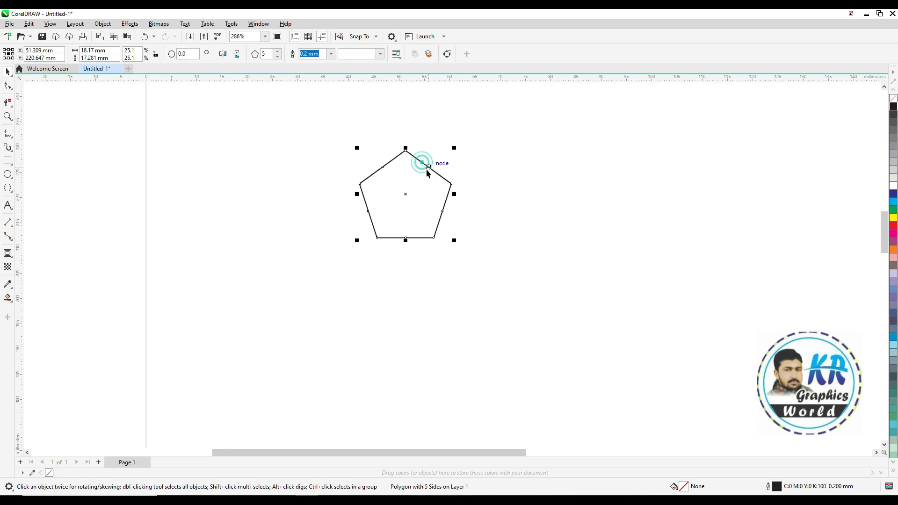
Mirror a copy of the pentagon below its base, and rotate a copy of the pair 90° to form a four-pentagon cross.
drag(405, 148, 406, 328)
drag(565, 415, 565, 416)
click(406, 237)
drag(457, 146, 529, 326)
click(186, 281)
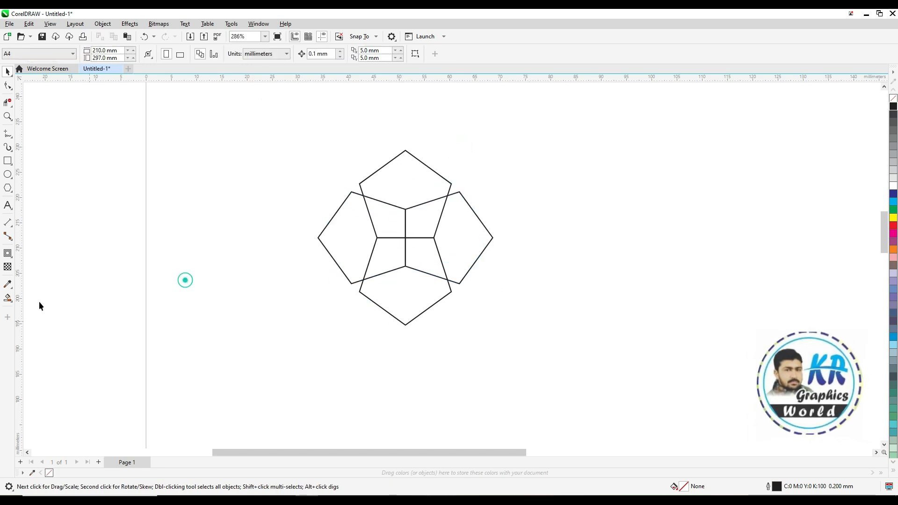
Smart Fill the four outer and four inner regions of the pentagon cross with blue-grey C40 M20 Y0 K40.
click(8, 298)
click(410, 183)
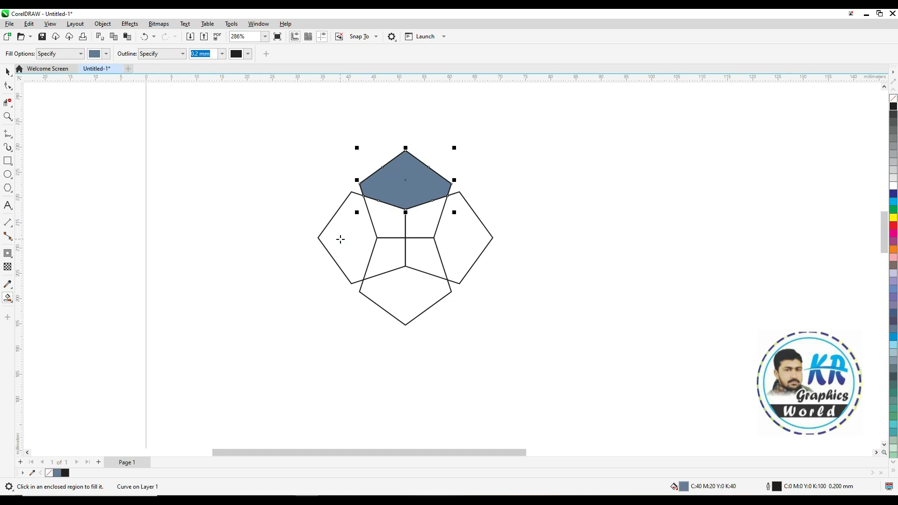
click(340, 238)
click(399, 291)
click(387, 259)
click(425, 255)
click(424, 223)
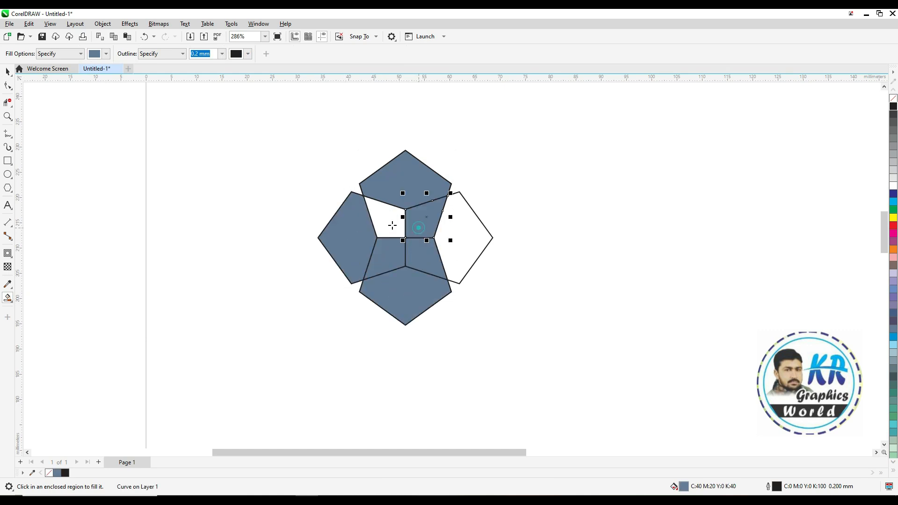
click(390, 224)
click(484, 241)
key(space)
click(515, 234)
Recolour the four outer regions of the cross dark teal, C60 M0 Y20 K20.
key(z)
drag(215, 125, 638, 384)
click(420, 150)
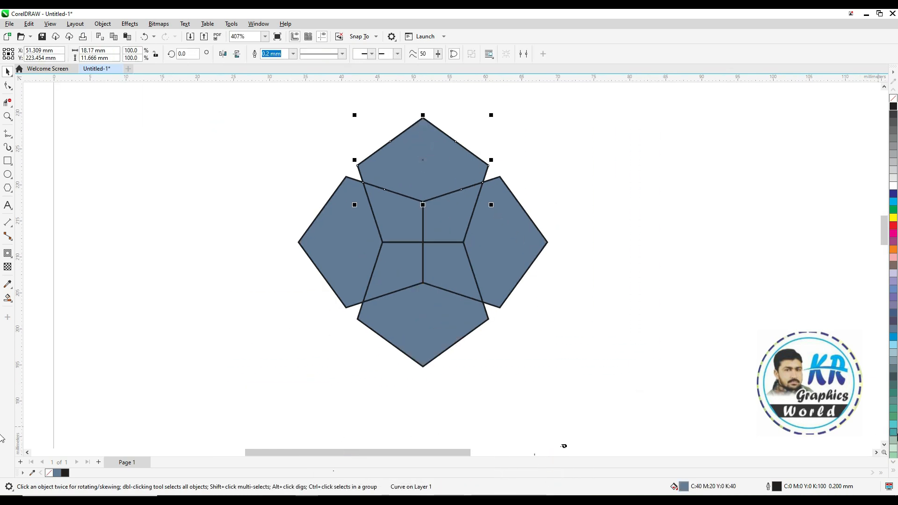
click(894, 433)
click(509, 271)
click(893, 434)
click(384, 324)
click(894, 429)
click(346, 233)
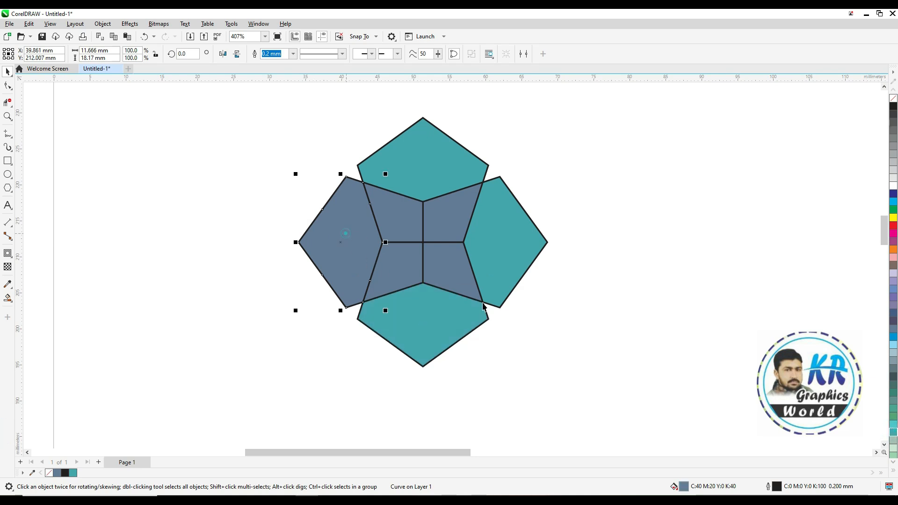
click(892, 434)
Recolour the four inner regions of the cross light turquoise, C60 M0 Y20 K0.
click(411, 228)
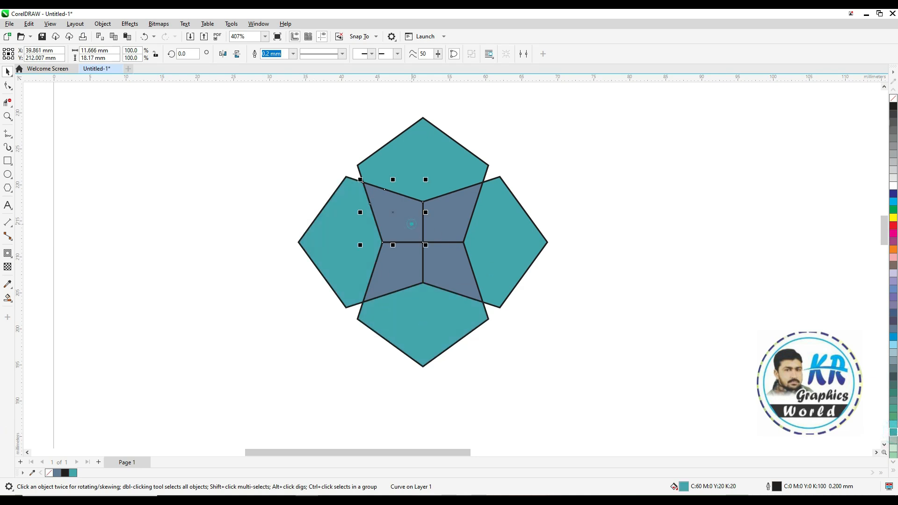
click(893, 423)
click(448, 217)
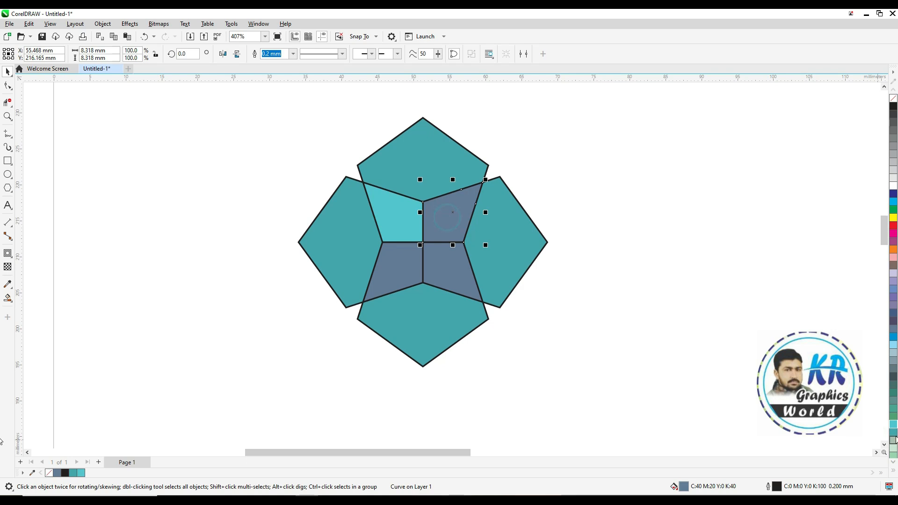
click(893, 425)
click(410, 278)
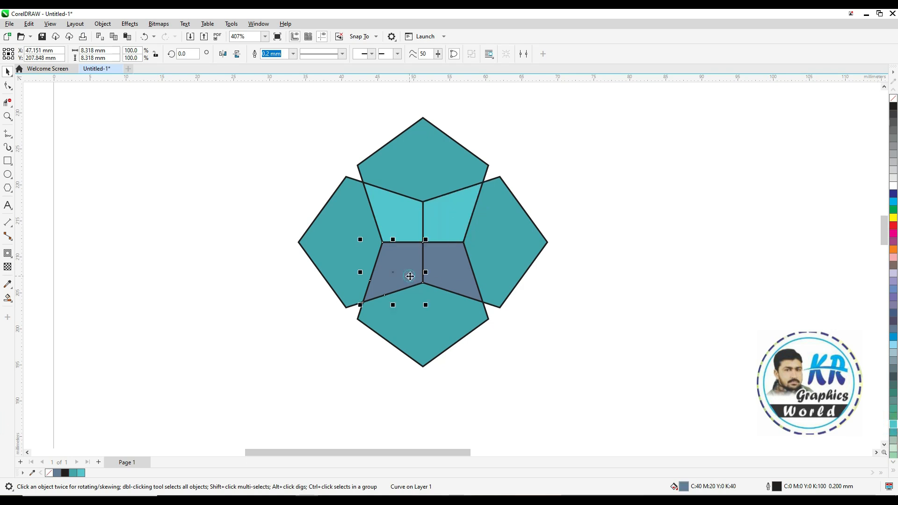
click(893, 425)
click(440, 278)
click(891, 423)
click(648, 328)
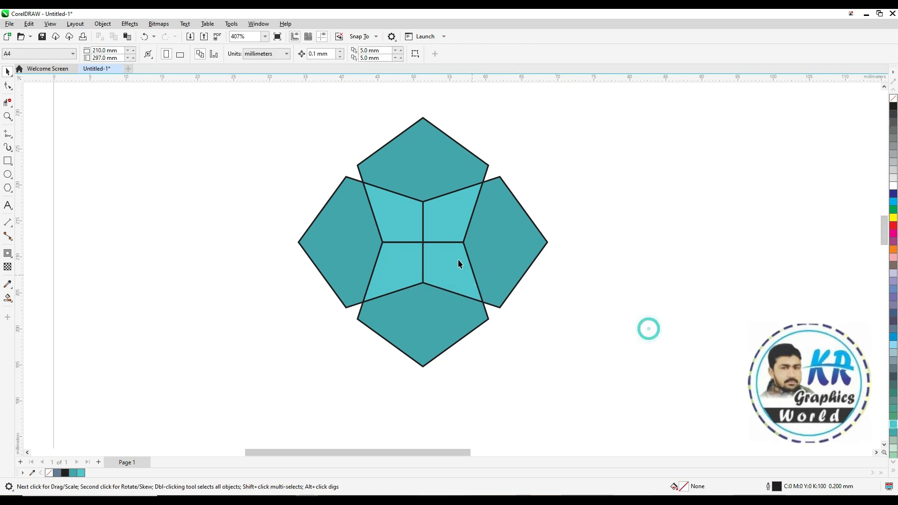
Delete the left, bottom and right teal pieces, the left and bottom pentagon outlines, and the two lower inner pieces.
key(Tab)
key(Delete)
click(392, 336)
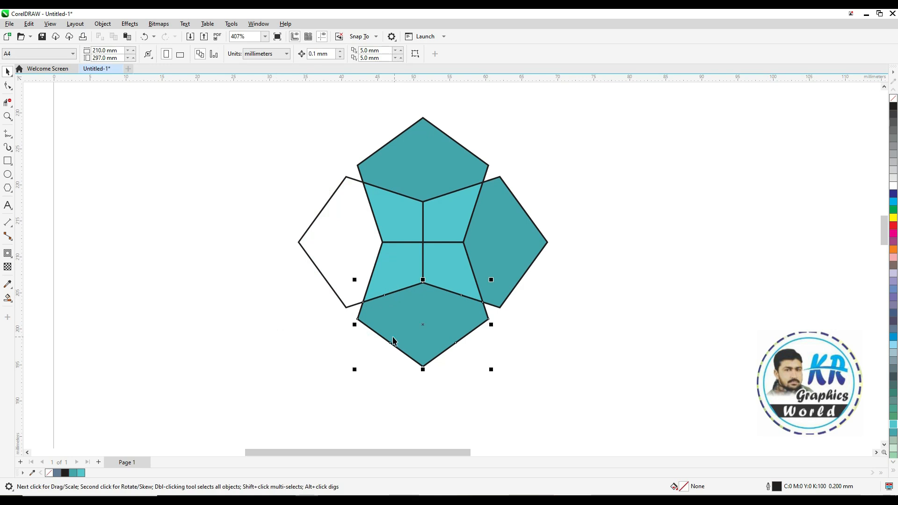
key(Delete)
click(347, 306)
key(Delete)
click(362, 325)
key(Delete)
click(495, 294)
key(Delete)
click(406, 257)
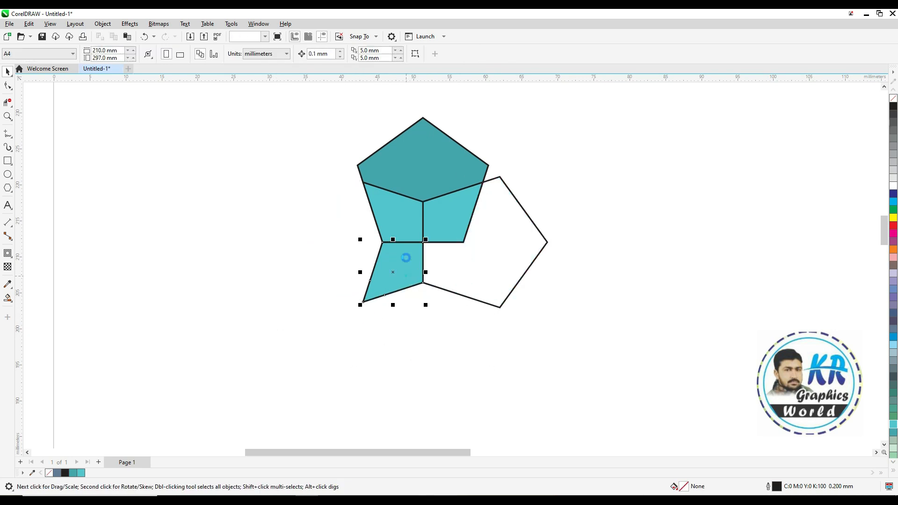
key(Delete)
click(397, 213)
key(Delete)
key(ctrl+z)
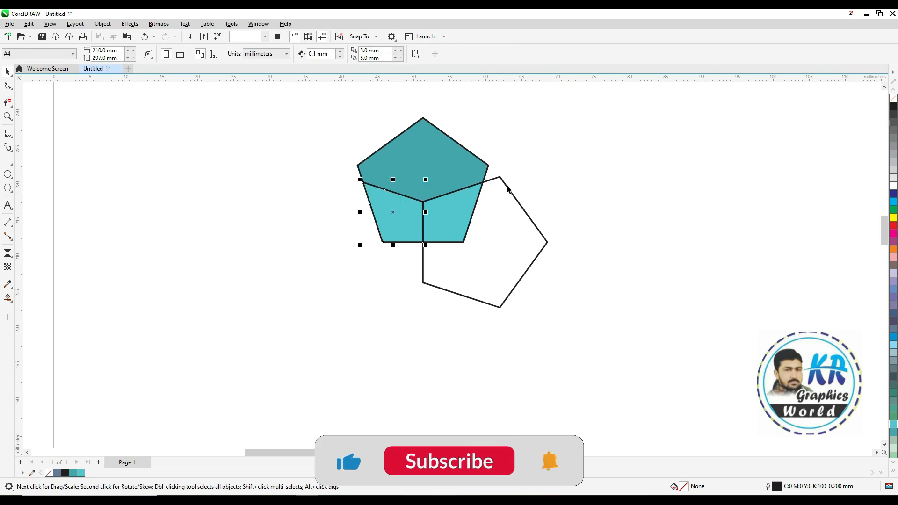
Delete the leftover unfilled pentagon outline on the right, keeping the top pentagon and its three coloured pieces.
click(509, 189)
key(Delete)
drag(535, 103, 326, 267)
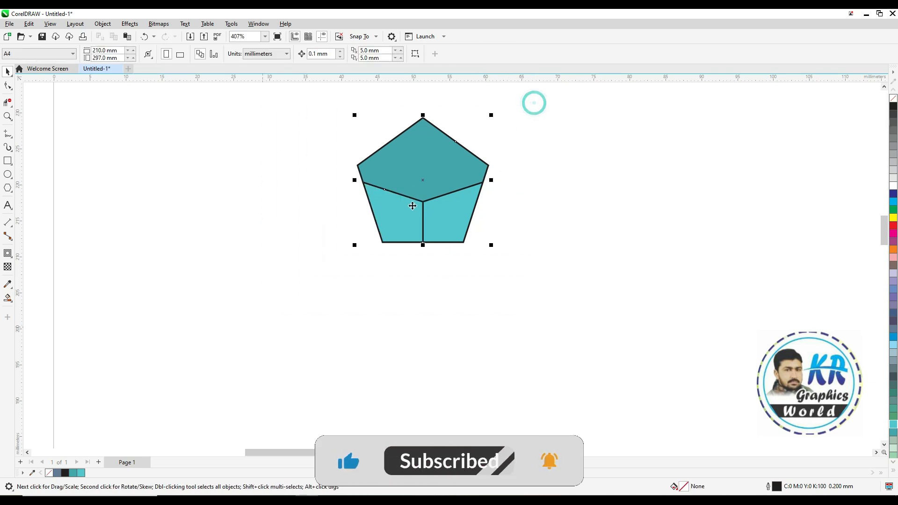
click(423, 145)
drag(423, 116, 423, 370)
key(ctrl+z)
click(553, 232)
Apply a vertical fountain fill from teal at the top to black at the bottom on the pentagon's upper piece.
click(428, 167)
key(g)
drag(426, 126, 425, 196)
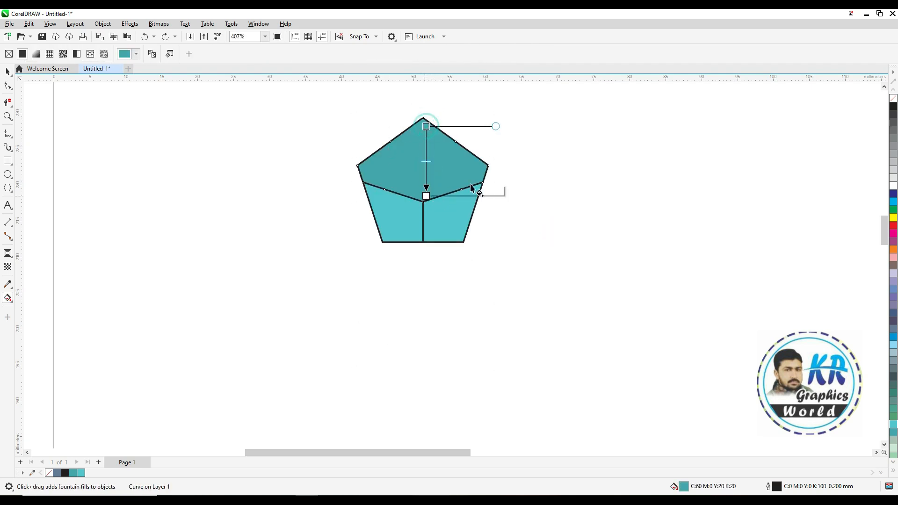
drag(892, 108, 431, 206)
key(space)
click(537, 196)
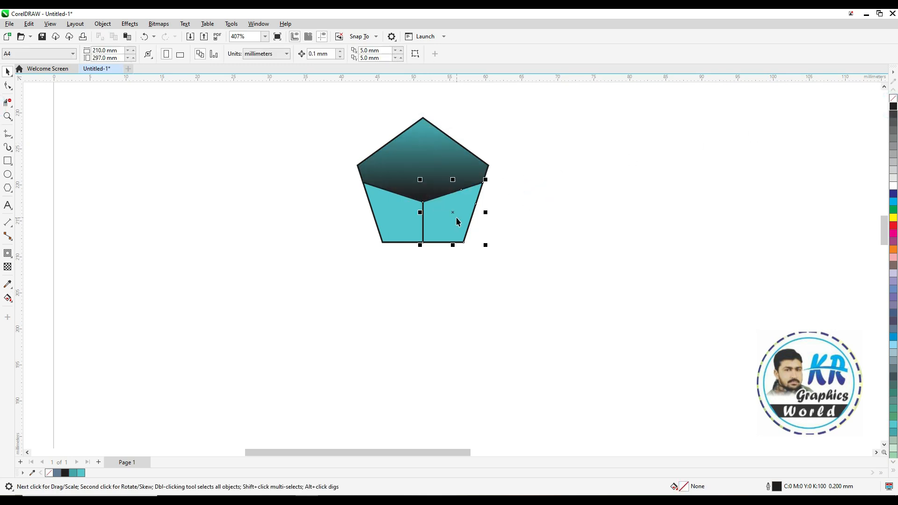
Apply vertical fountain fills from turquoise down to black on the pentagon's two lower pieces.
key(g)
drag(445, 203, 445, 236)
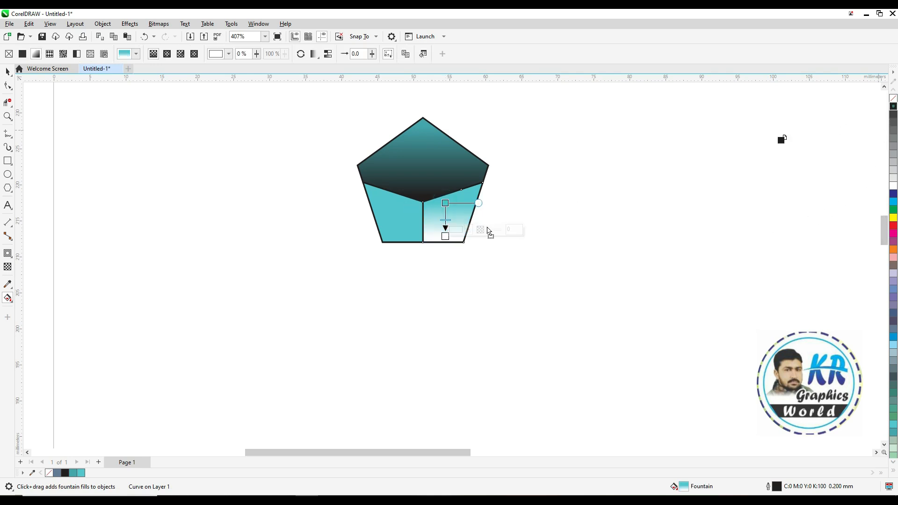
click(398, 227)
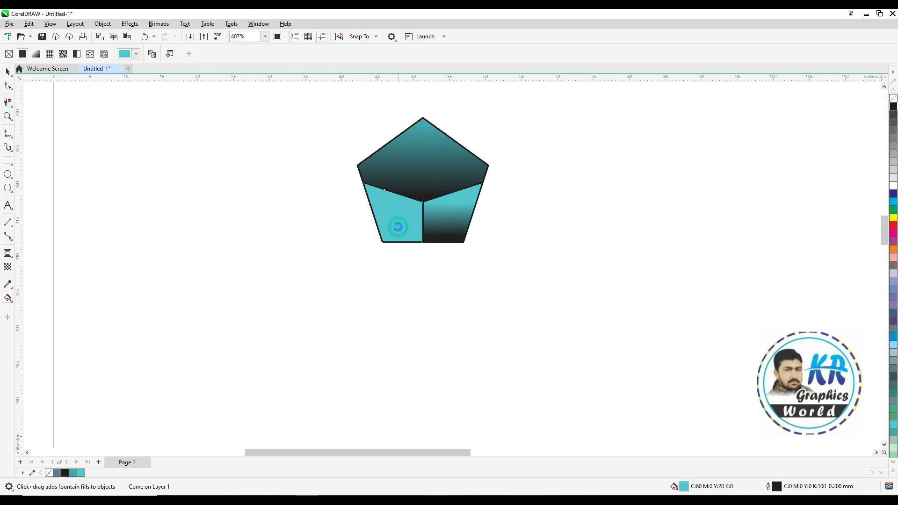
drag(396, 205, 397, 237)
key(space)
click(337, 204)
Select all pieces of the gradient pentagon and mirror a copy of them below its base.
drag(284, 109, 585, 304)
click(443, 180)
click(429, 153)
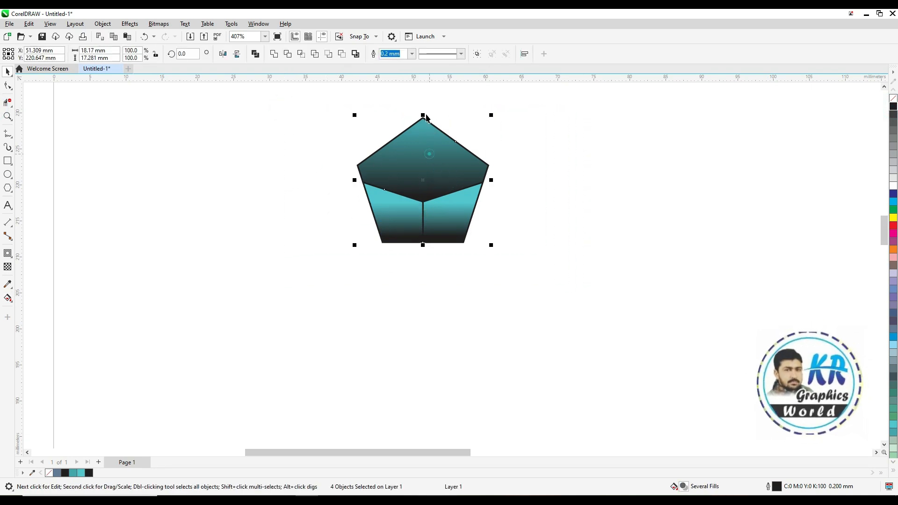
drag(423, 117, 499, 277)
click(502, 266)
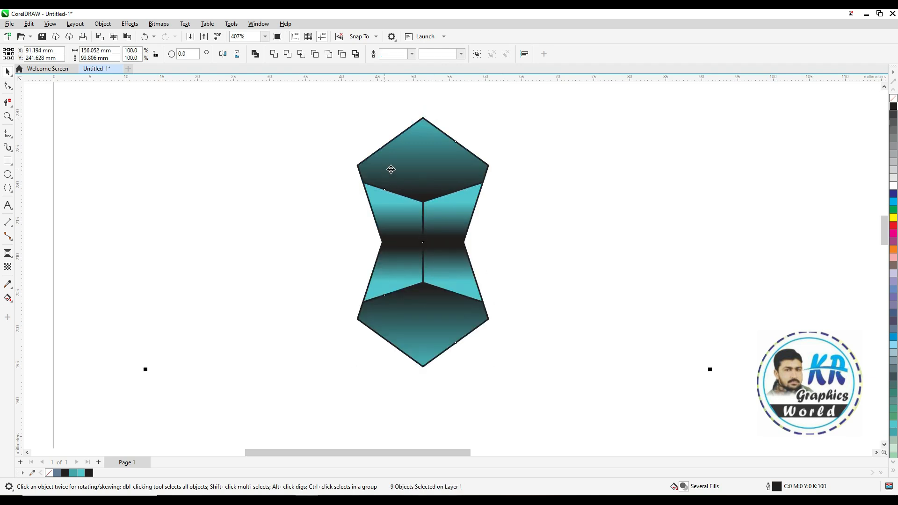
Rotate a copy of the mirrored pentagon pair 90° clockwise about its centre to complete the four-pentagon cross.
drag(576, 94, 267, 395)
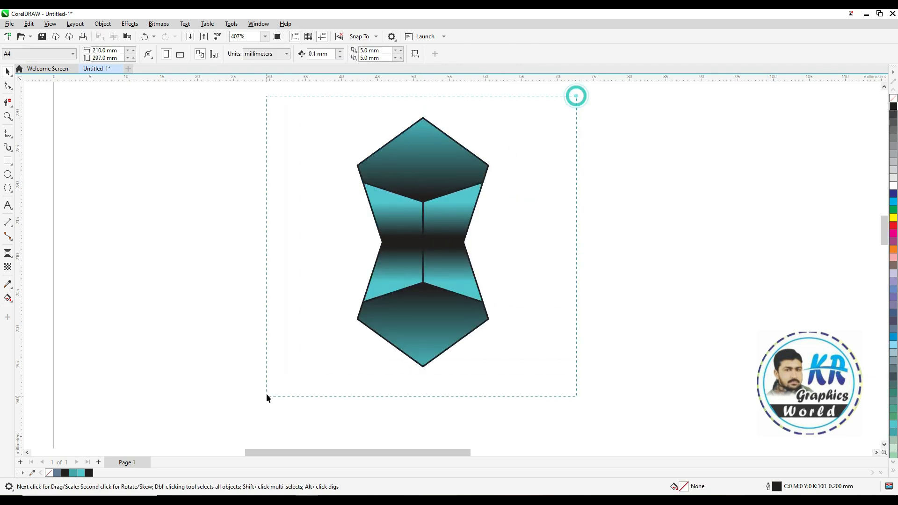
click(424, 244)
drag(494, 113, 565, 336)
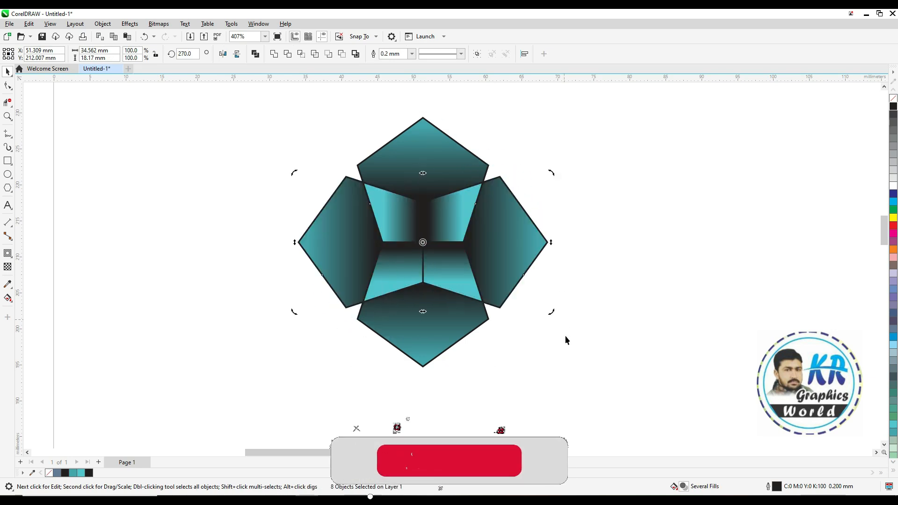
click(567, 332)
Give all pieces a 0.5 mm outline with round corners and caps, overprinted, behind the fill and scaling with the object.
drag(618, 101, 203, 417)
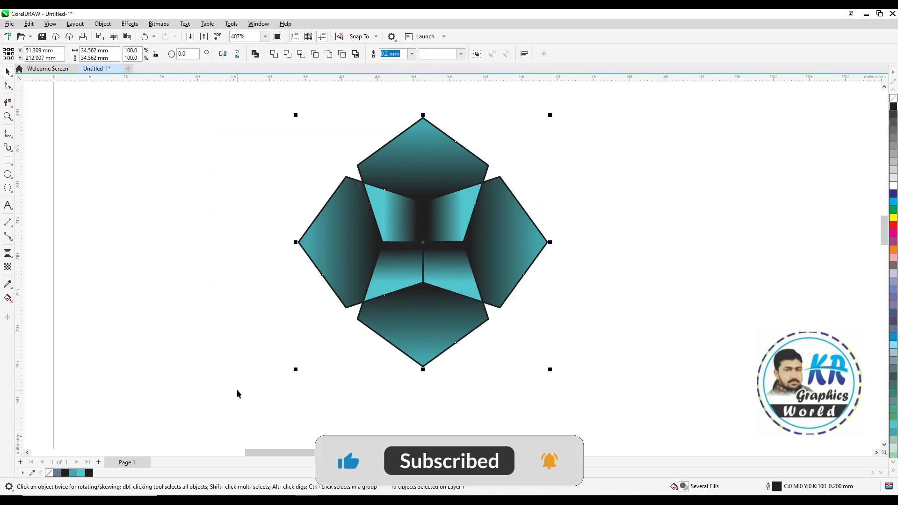
key(F12)
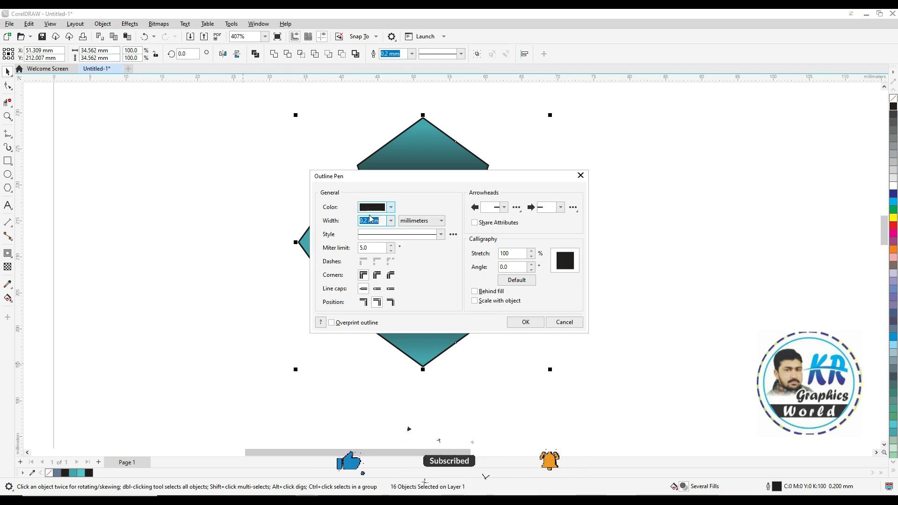
text(0.5)
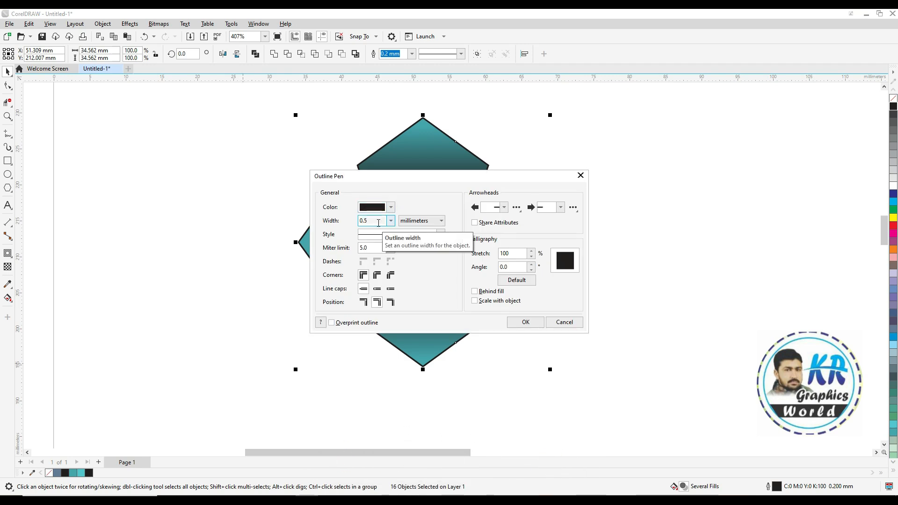
click(377, 275)
click(377, 288)
click(332, 322)
click(484, 292)
click(481, 301)
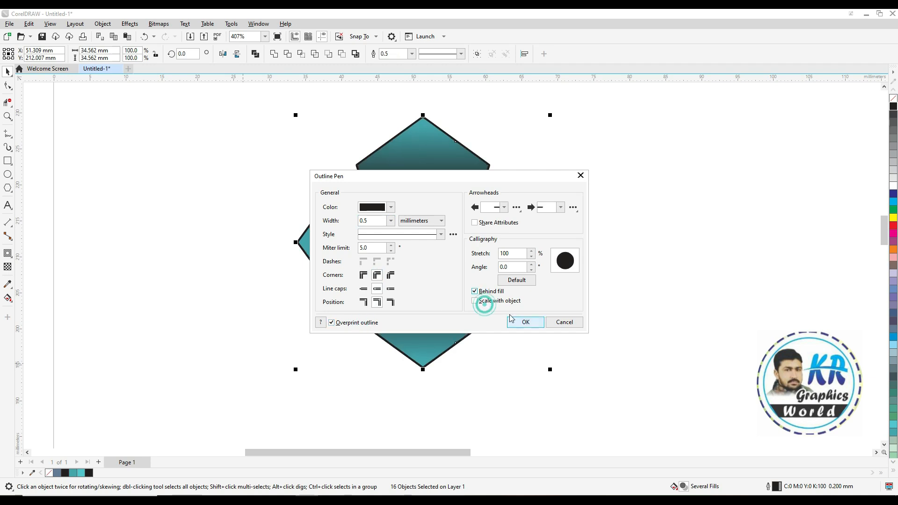
click(521, 324)
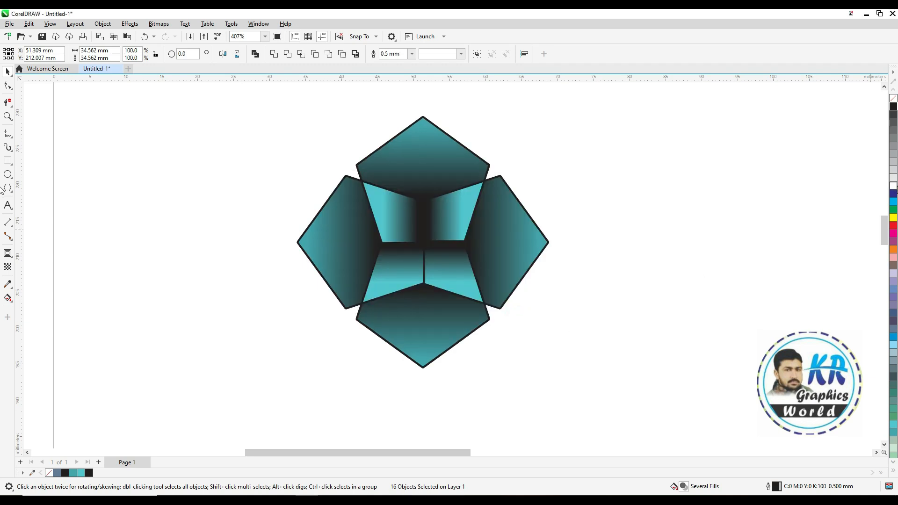
Colour the outlines of the selected four-pentagon design white and set their width to 0.8 mm.
right_click(893, 184)
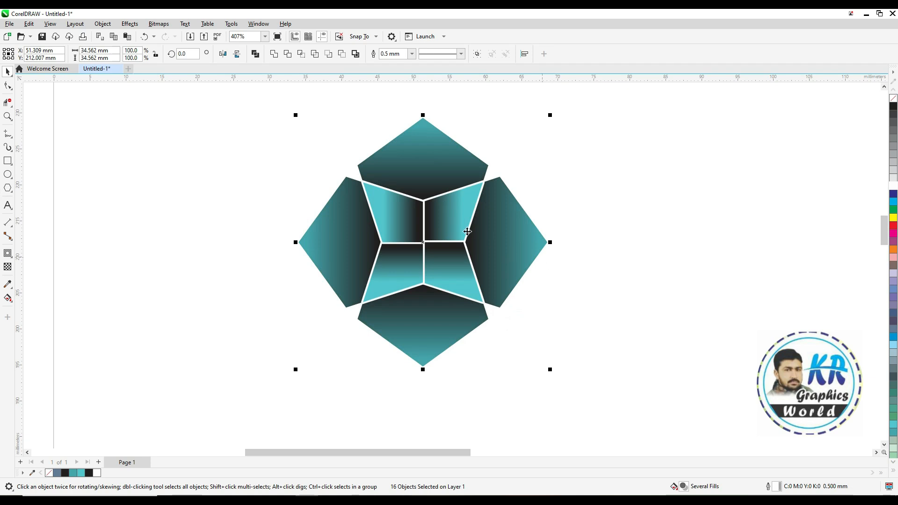
key(F12)
text(0.8)
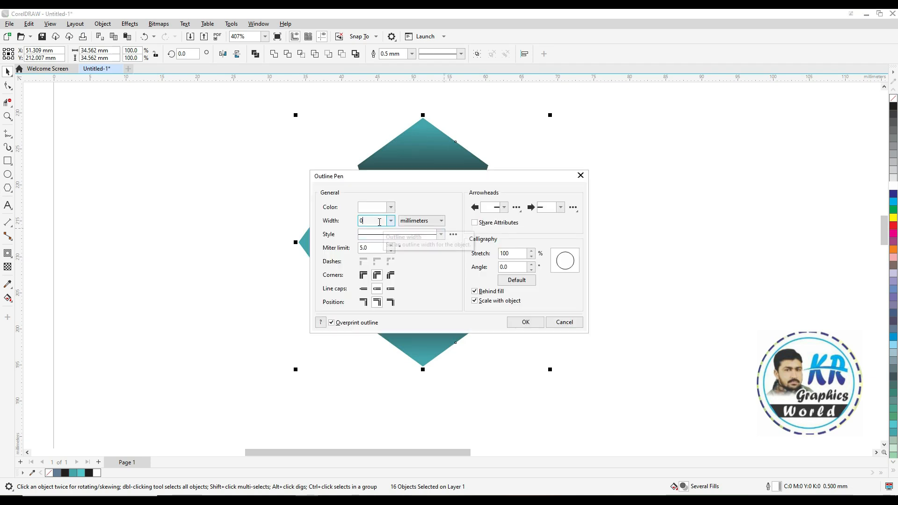
key(Return)
Select the whole four-pentagon design, move it up the page and enlarge it.
scroll(395, 233, down, 2)
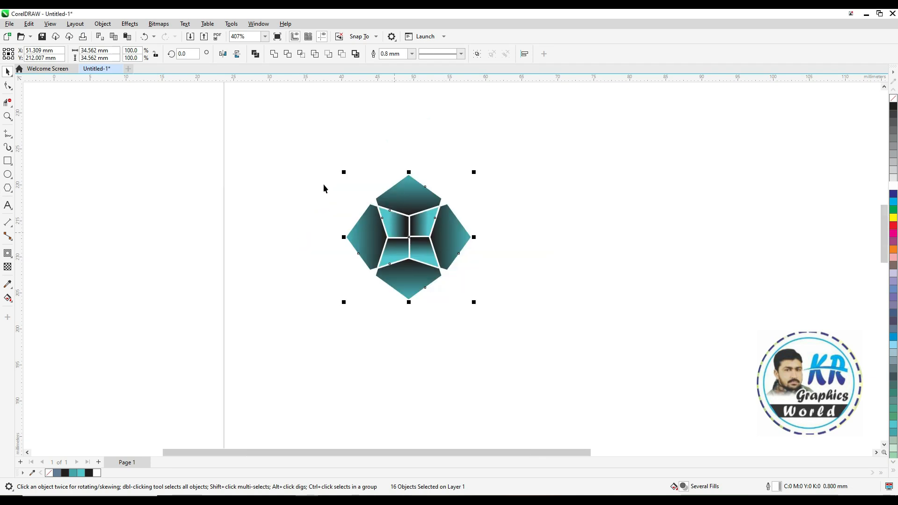
click(306, 162)
drag(293, 153, 557, 328)
drag(426, 243, 426, 205)
drag(475, 264, 498, 287)
click(570, 264)
Draw a pentagon about 21 mm tall in the empty area beside the finished design and place an overlapping copy to its right.
key(z)
drag(390, 101, 858, 310)
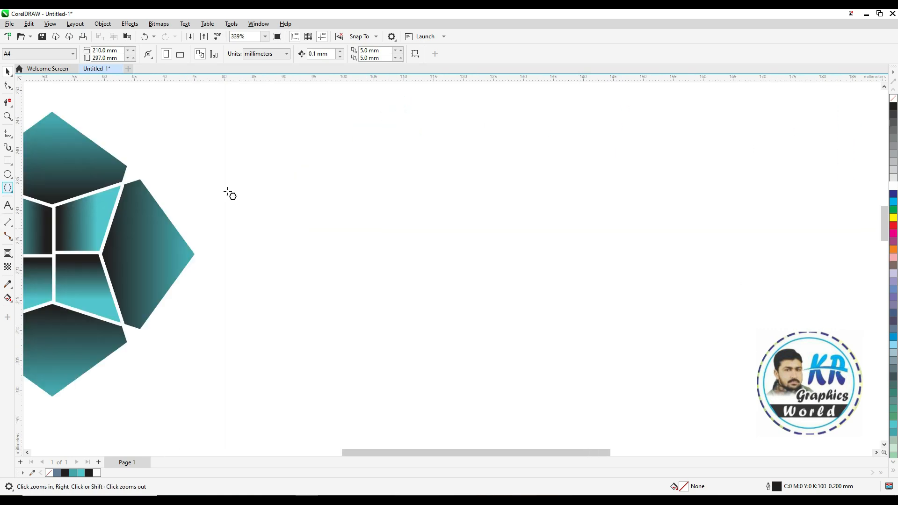
drag(344, 122, 483, 255)
key(space)
drag(413, 188, 527, 185)
click(615, 174)
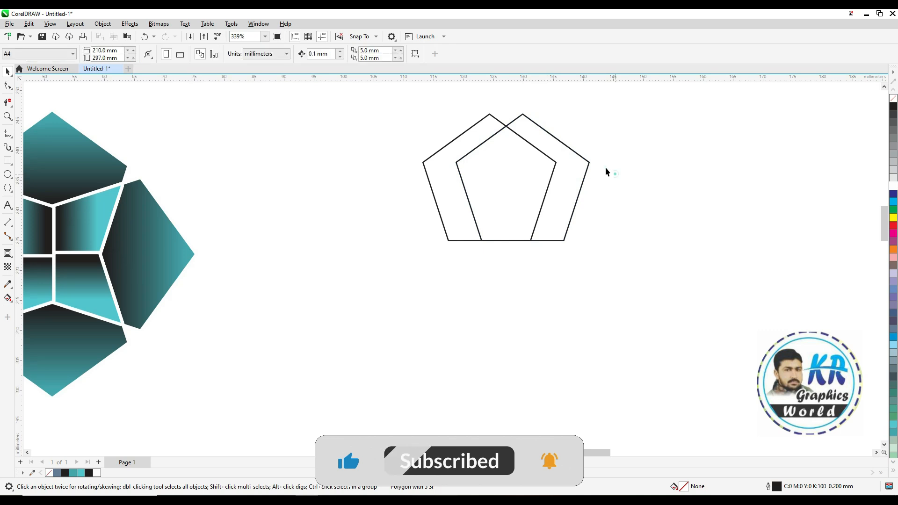
Place a rotated third pentagon below the overlapping pair so that it covers their lower-left corner.
click(540, 127)
click(523, 182)
drag(592, 110, 480, 252)
click(623, 188)
click(478, 252)
drag(513, 341, 520, 336)
click(547, 307)
drag(492, 269, 502, 266)
click(510, 265)
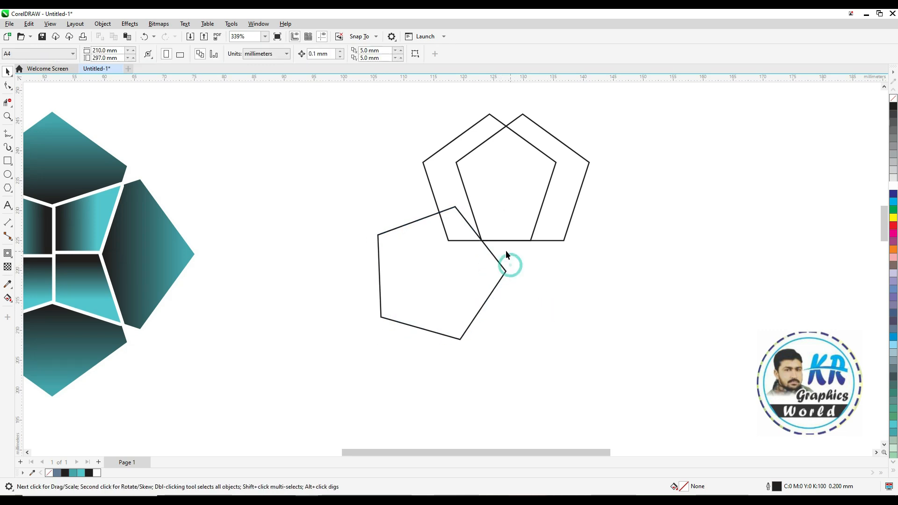
Mirror a copy of the rotated pentagon horizontally so that it covers the pair's lower-right corner.
click(463, 222)
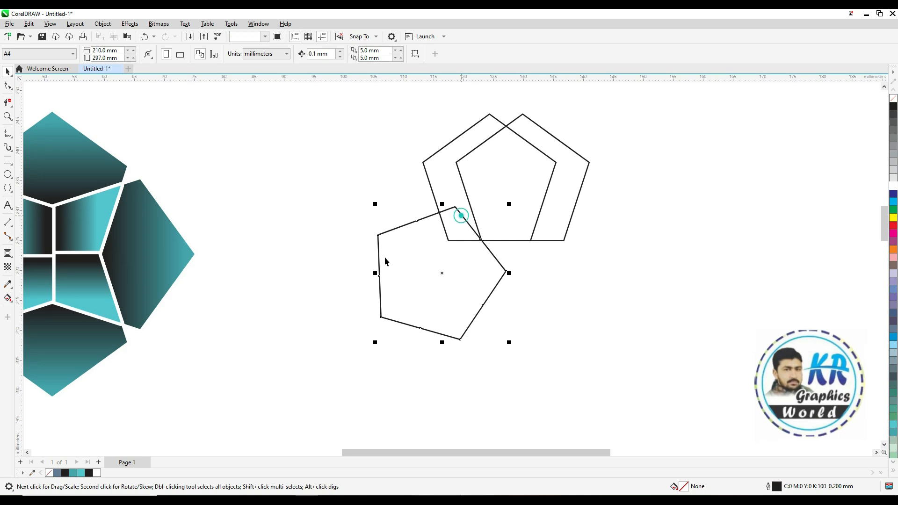
drag(373, 274, 594, 272)
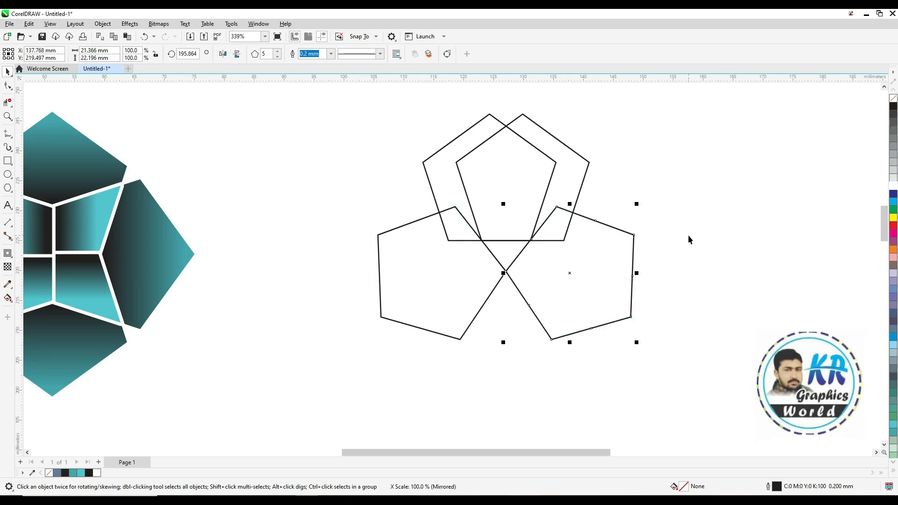
click(689, 235)
Use Smart Fill to create blue-grey pieces from the pair's left, centre and right regions and its two overlapped lower corners.
click(7, 299)
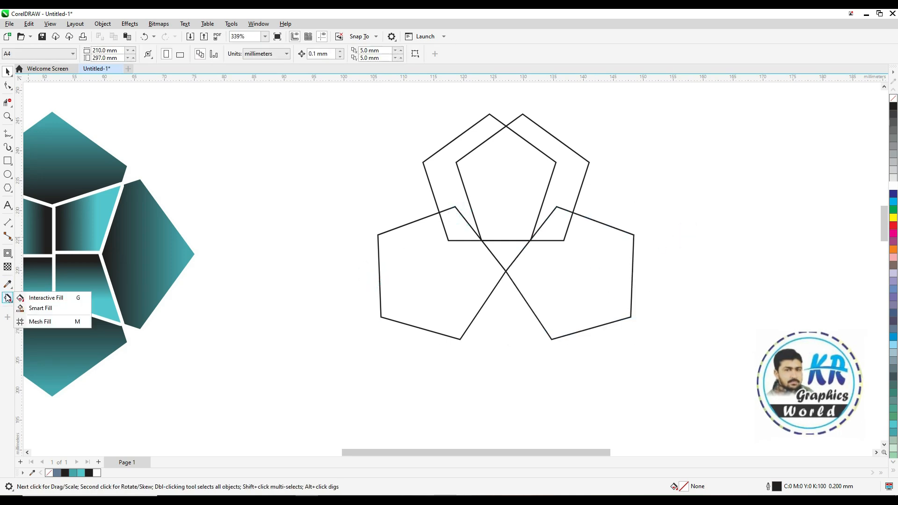
click(29, 307)
click(461, 228)
click(454, 195)
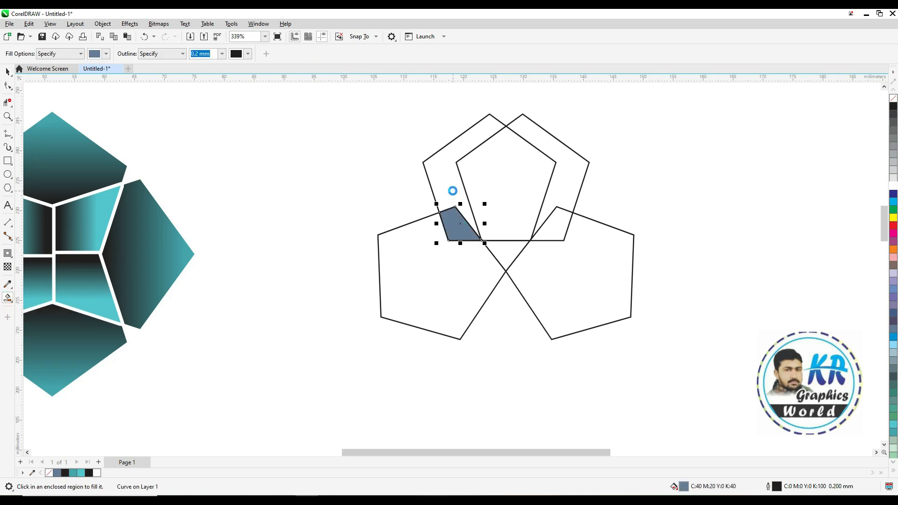
click(497, 141)
click(537, 135)
click(551, 231)
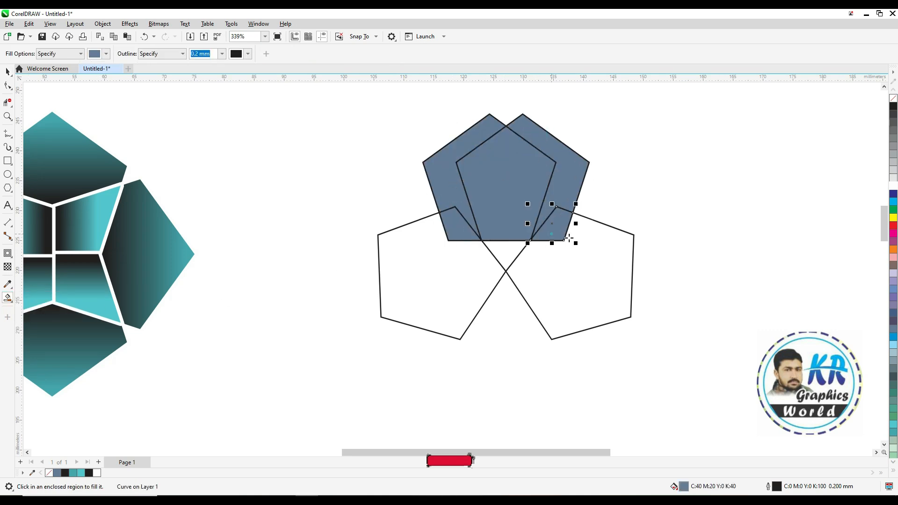
Delete the two rotated pentagon outlines below the filled pieces.
key(space)
click(628, 232)
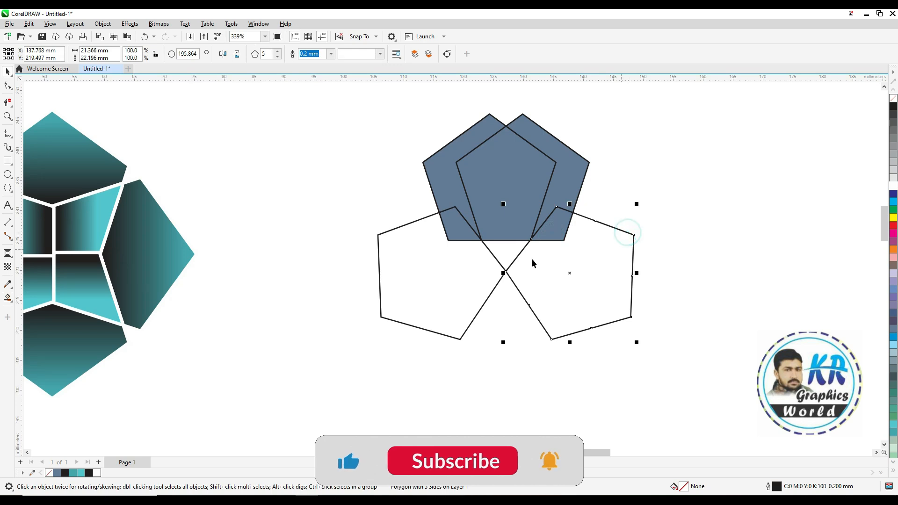
key(Delete)
click(413, 223)
key(Delete)
drag(379, 100, 701, 297)
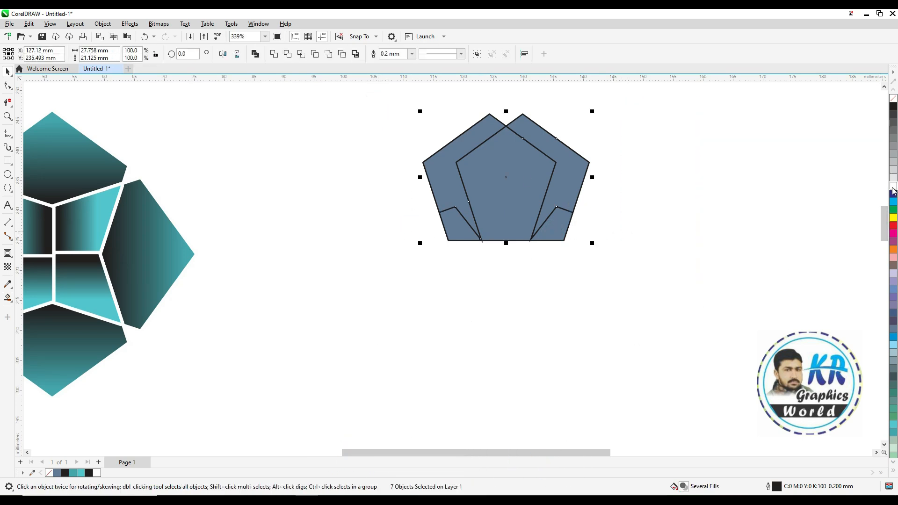
click(608, 229)
Apply vertical fountain fills from blue at the top to black at the bottom on the left and right outer pieces.
click(453, 154)
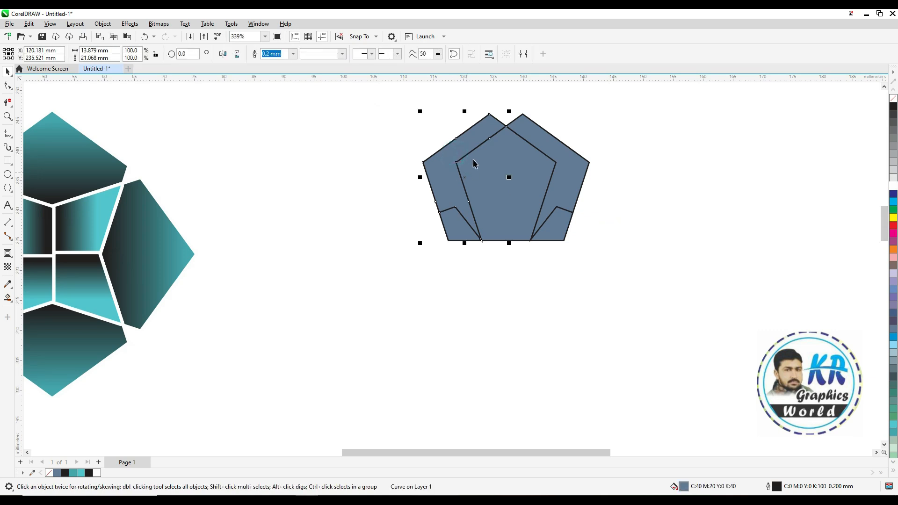
key(g)
drag(468, 129, 468, 221)
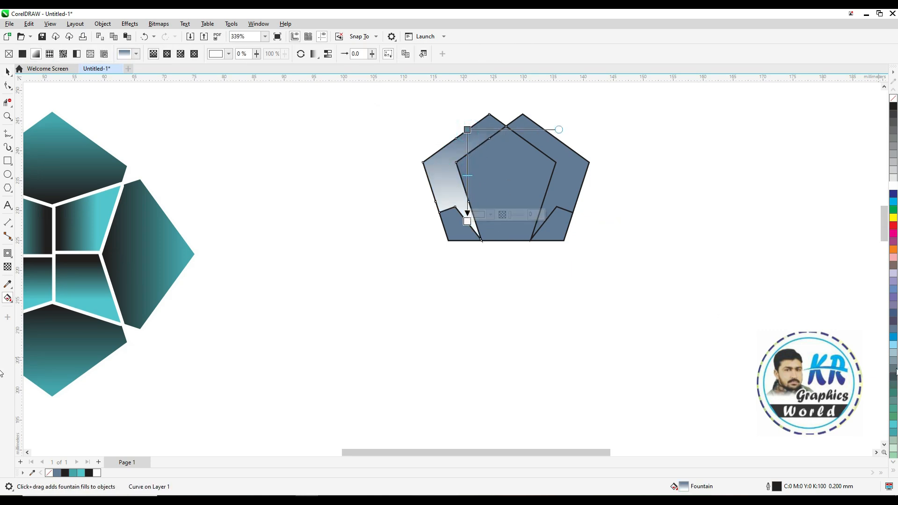
drag(893, 336, 466, 137)
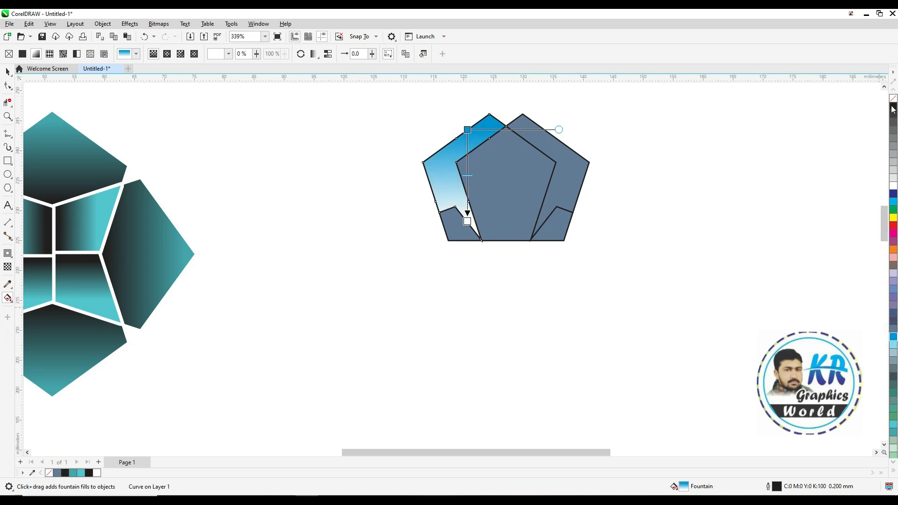
drag(459, 199, 467, 221)
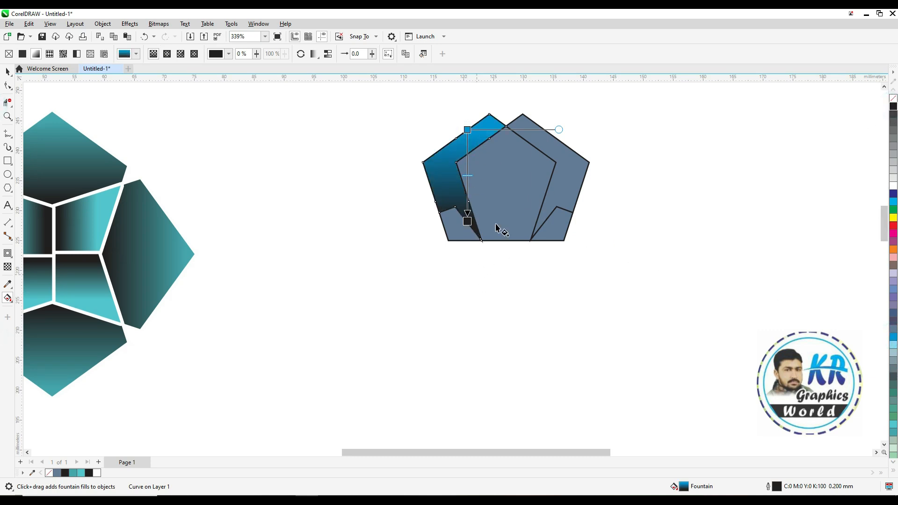
click(548, 148)
drag(551, 129, 551, 210)
Fill the central piece and the two small lower corner pieces with turquoise (C60 M0 Y20 K0).
click(512, 187)
key(space)
click(512, 185)
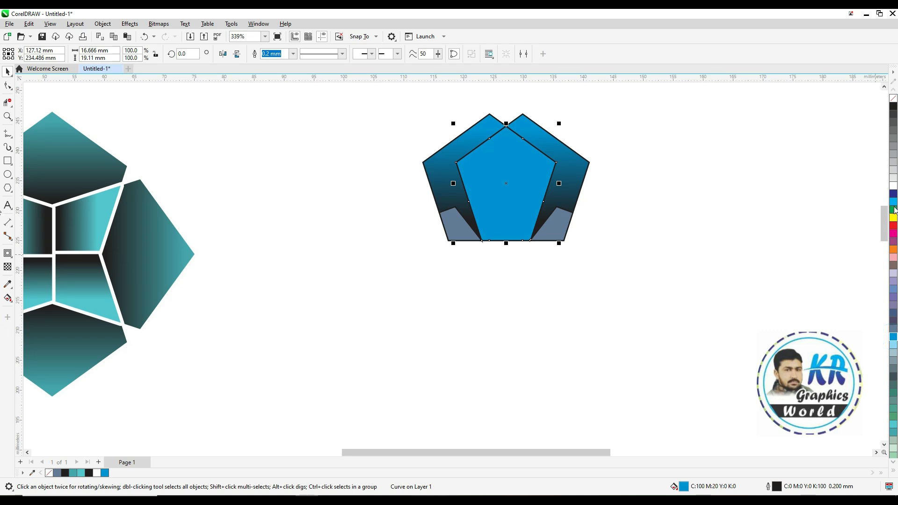
click(893, 425)
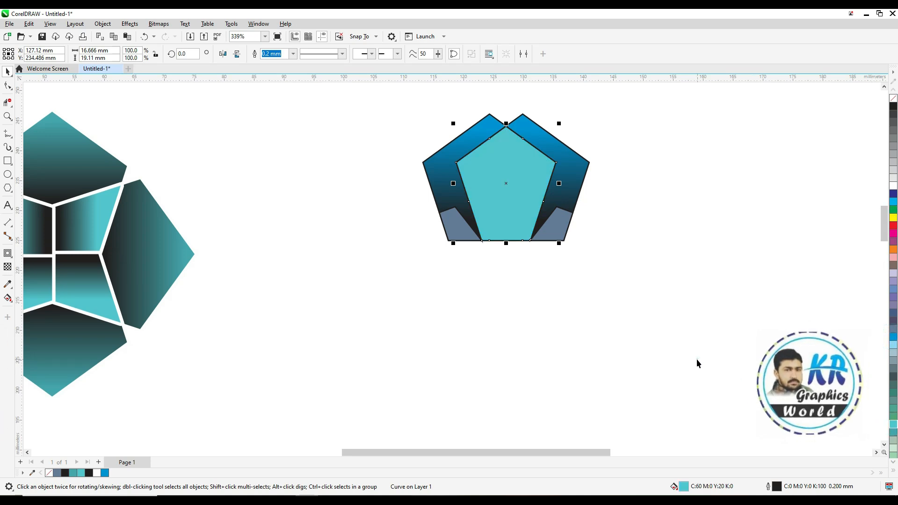
click(697, 364)
click(558, 234)
click(477, 237)
Select all pieces of the new pentagon motif and mirror a copy of them below its base.
click(446, 267)
drag(642, 248, 640, 264)
drag(513, 174, 532, 290)
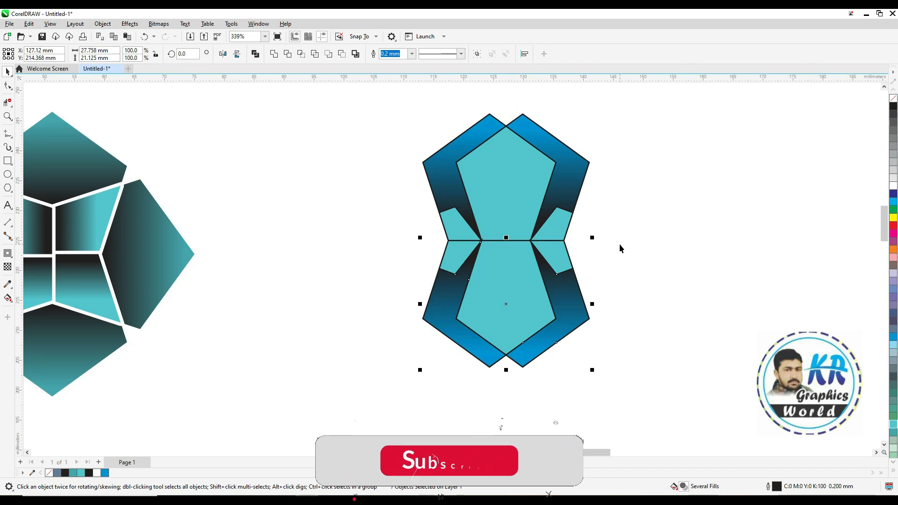
Rotate a copy of the mirrored pentagon motif 90° clockwise about its centre.
drag(364, 108, 674, 409)
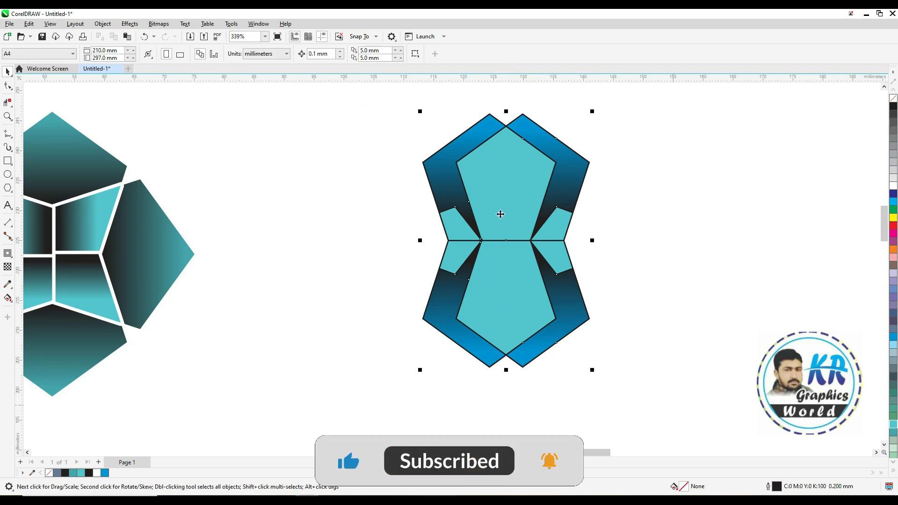
click(501, 214)
drag(593, 110, 651, 342)
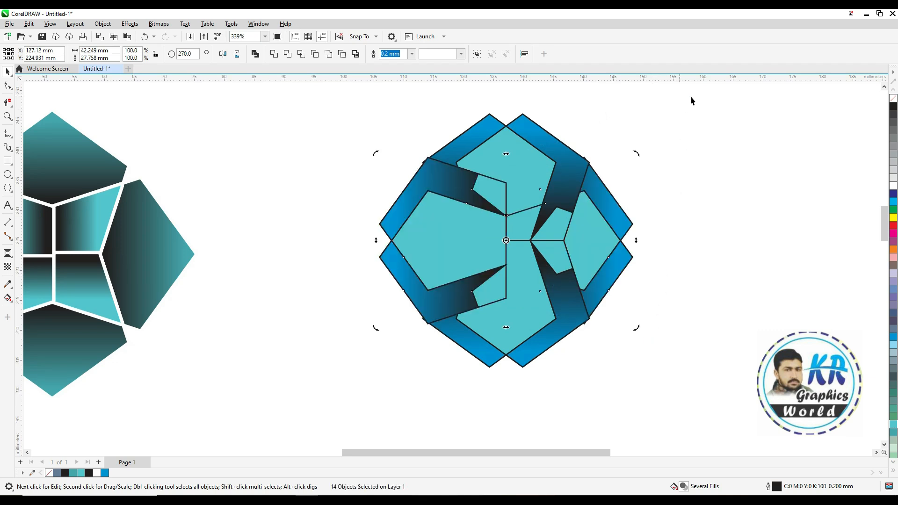
Remove the fill from all pieces of the new four-arm motif, leaving only their outlines.
drag(394, 332, 316, 397)
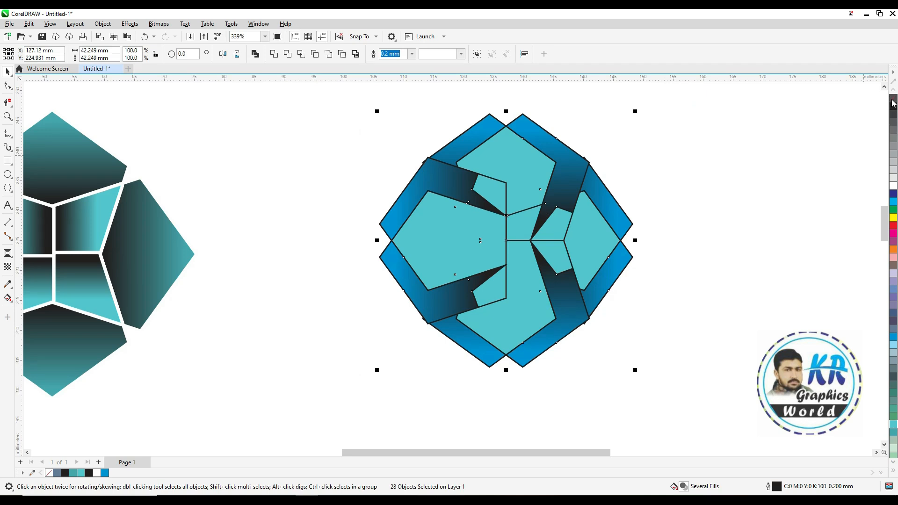
click(893, 100)
click(702, 198)
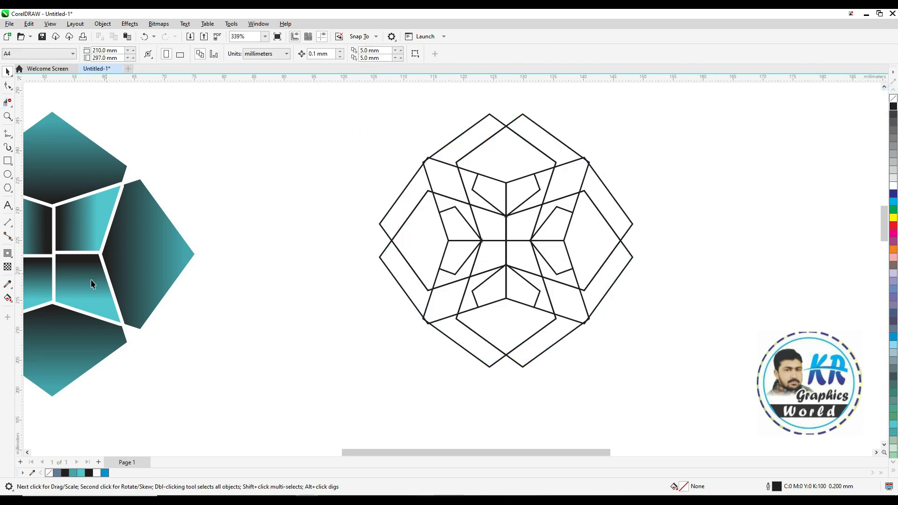
Use Smart Fill to colour the eight small corner pieces around the motif's centre blue-grey.
click(7, 299)
click(35, 309)
click(496, 192)
click(522, 193)
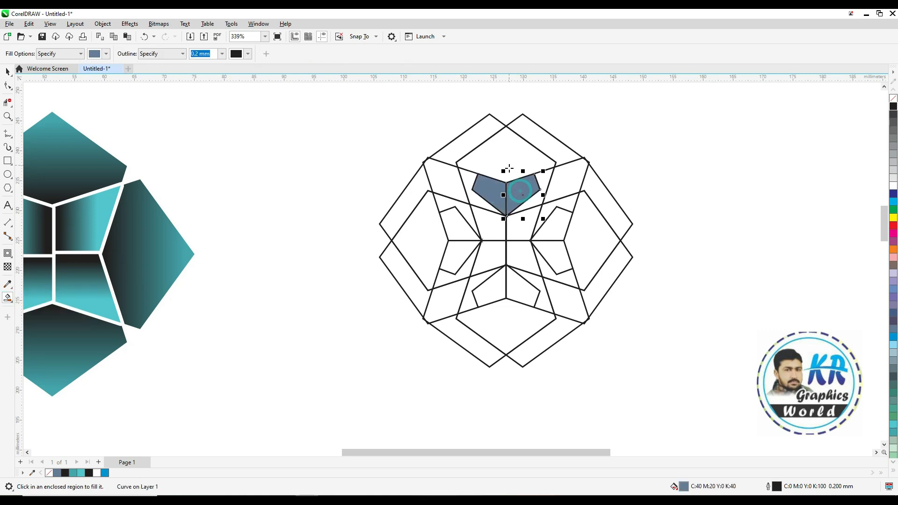
click(519, 286)
click(489, 289)
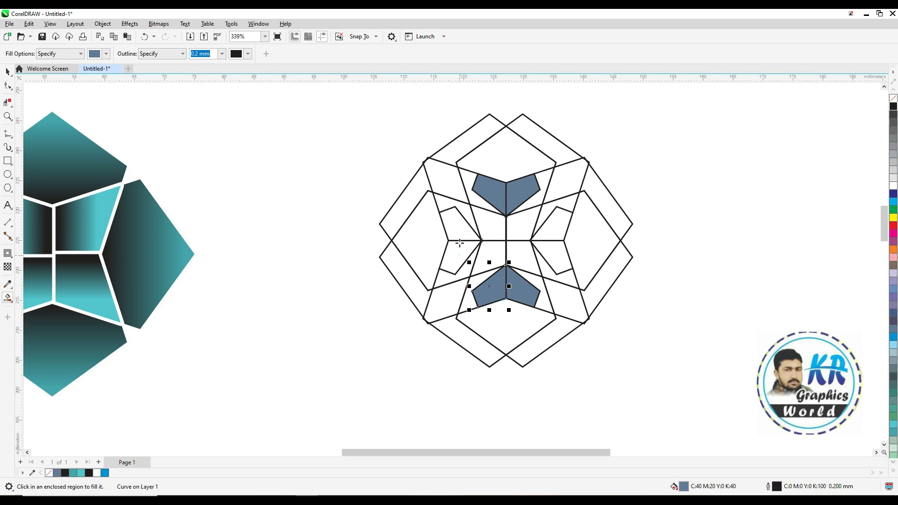
click(456, 258)
click(455, 230)
click(557, 228)
click(553, 255)
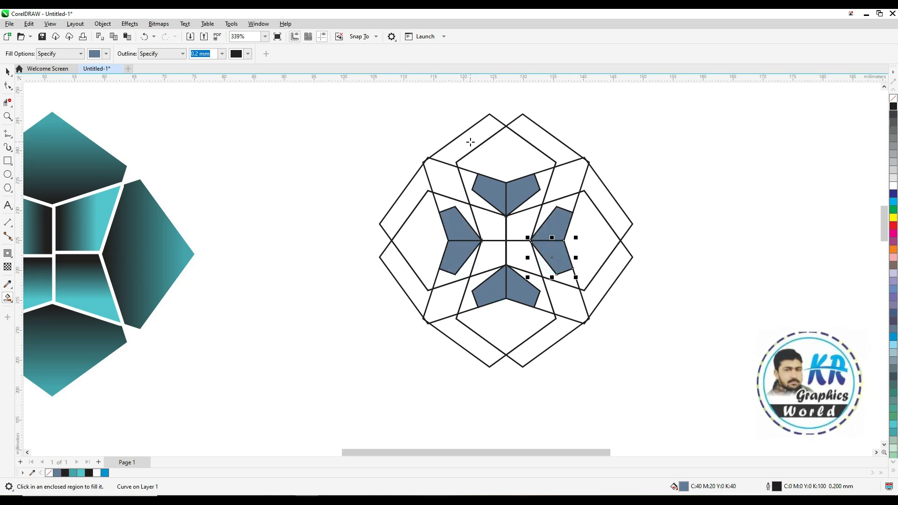
Use Smart Fill to colour the motif's top and right kites, their outer edge pieces and the upper-right diamond blue-grey.
click(508, 155)
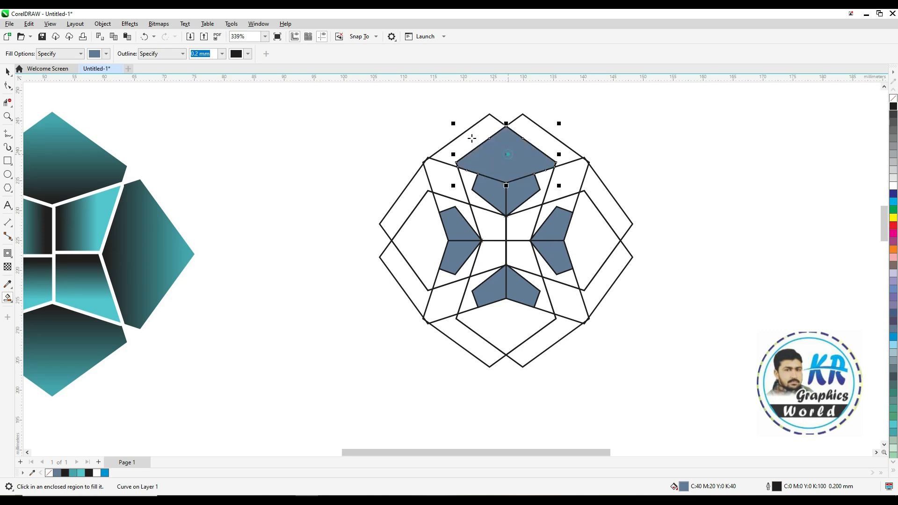
click(472, 138)
click(568, 183)
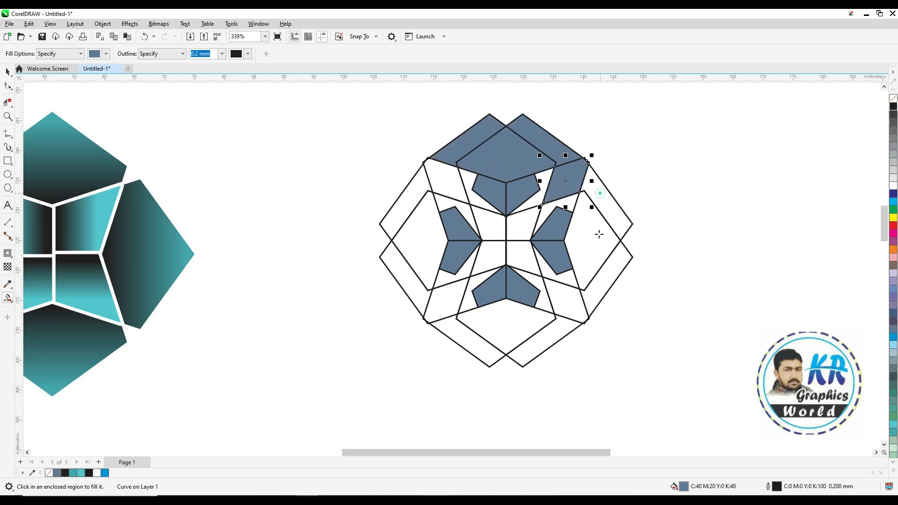
click(606, 206)
click(590, 234)
click(608, 280)
Smart Fill the inner right-half regions, the lower-right diamond and the bottom kite of the motif blue-grey.
click(556, 199)
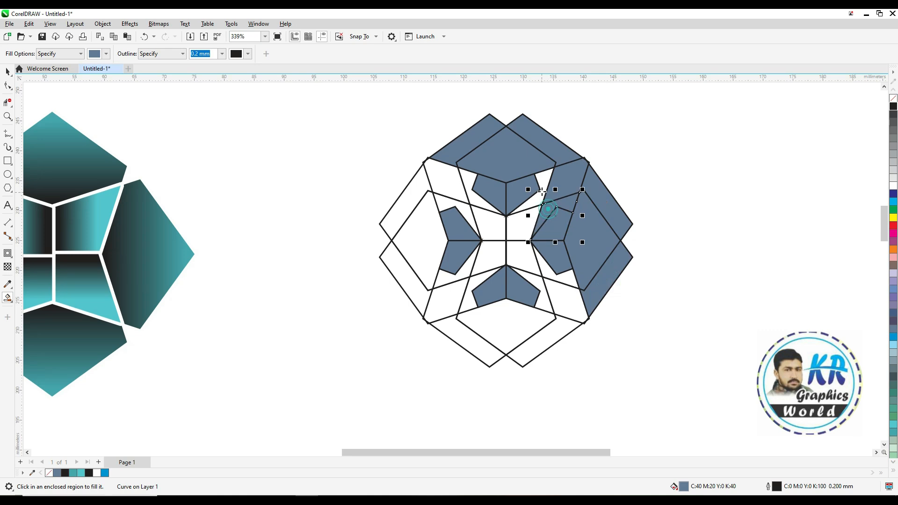
click(542, 199)
click(530, 249)
click(529, 260)
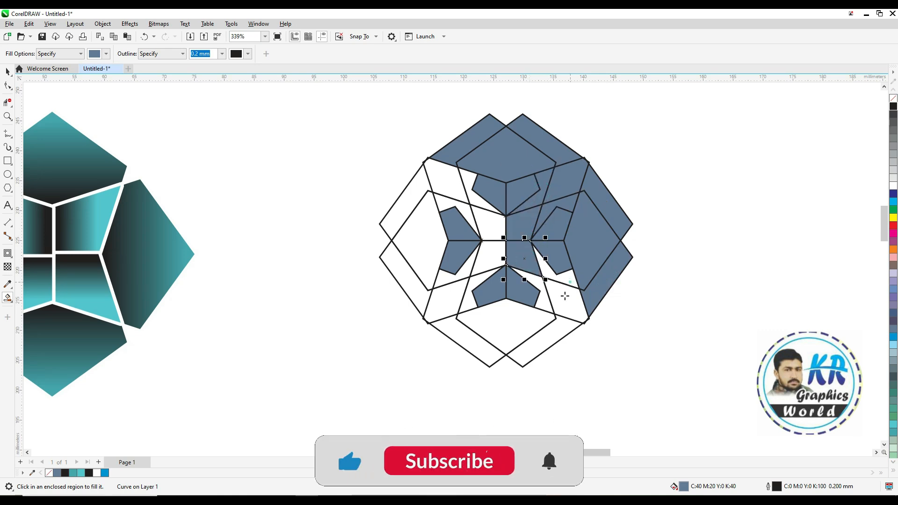
click(561, 276)
click(571, 307)
click(551, 316)
click(528, 323)
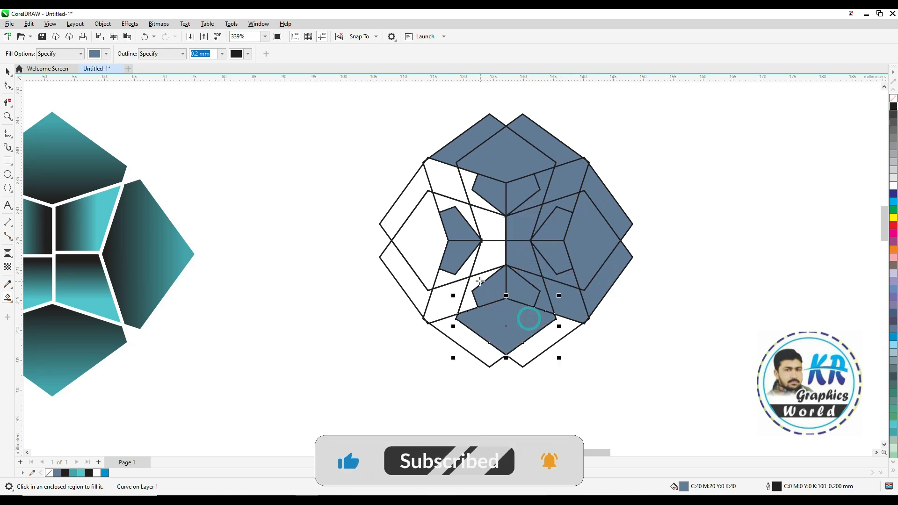
Smart Fill the slivers, centre pieces and upper-left diamond in the motif's left half blue-grey.
click(451, 283)
click(459, 264)
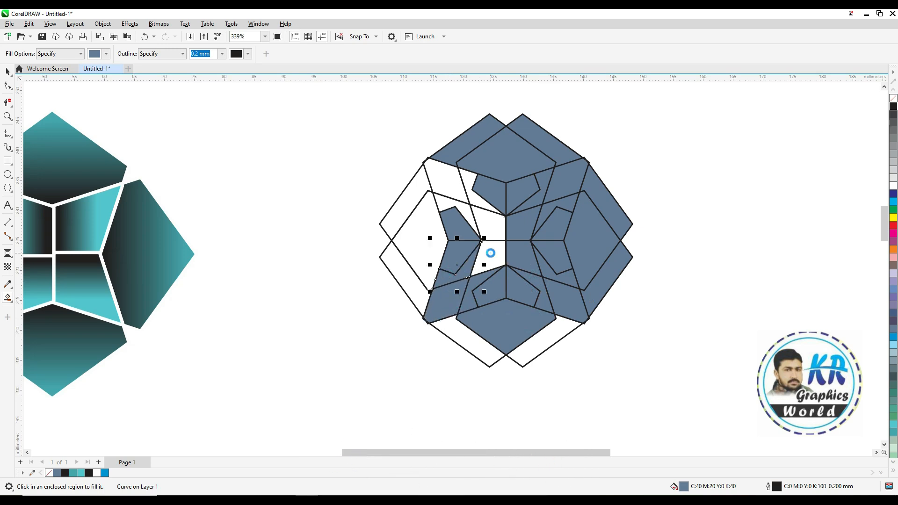
click(491, 253)
click(487, 229)
click(450, 208)
click(444, 181)
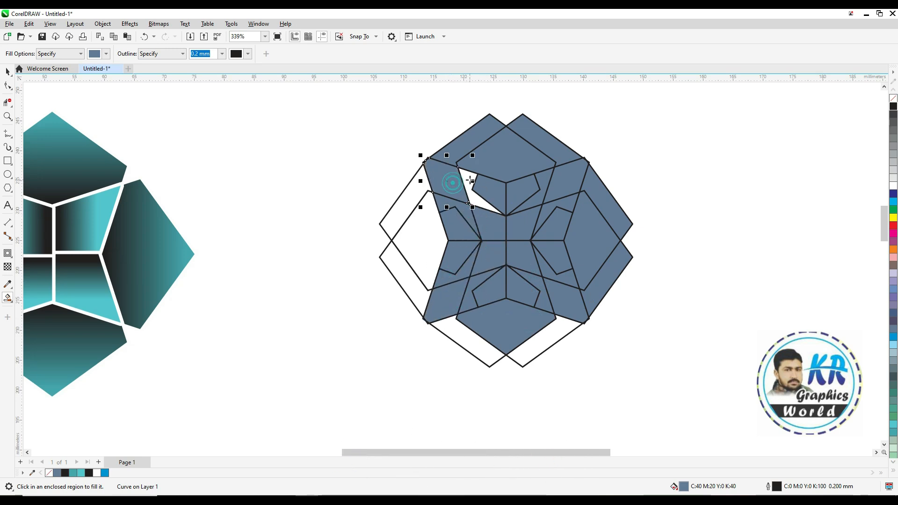
click(465, 177)
Smart Fill the left kite and the remaining left and bottom outer edge pieces blue-grey, and deselect everything.
click(405, 191)
click(425, 234)
click(411, 282)
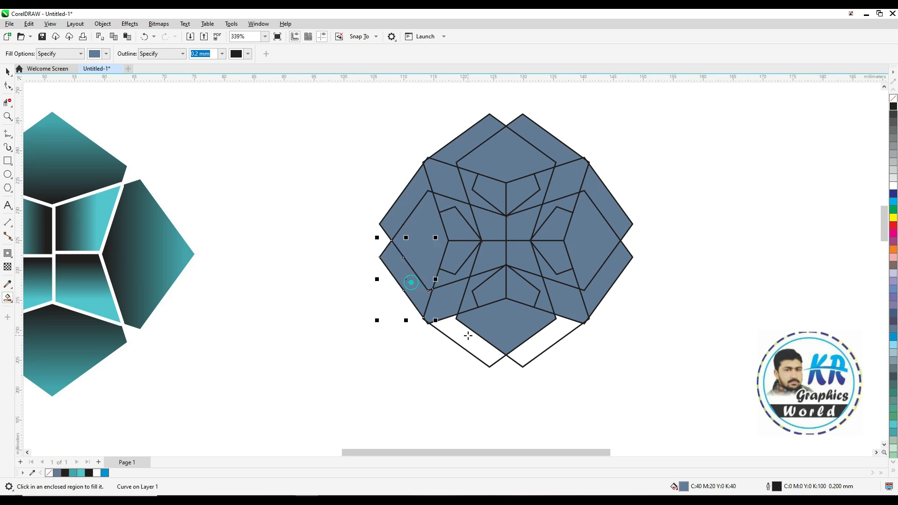
click(468, 335)
click(540, 340)
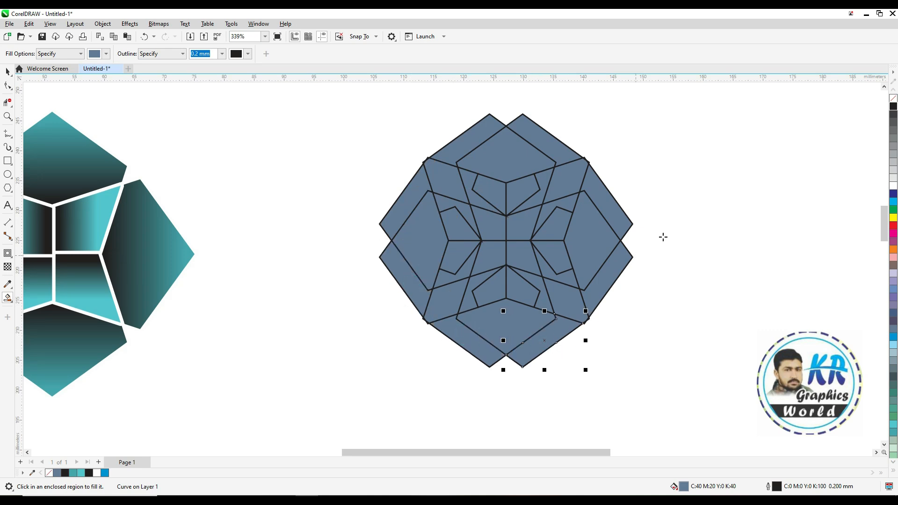
key(space)
click(345, 172)
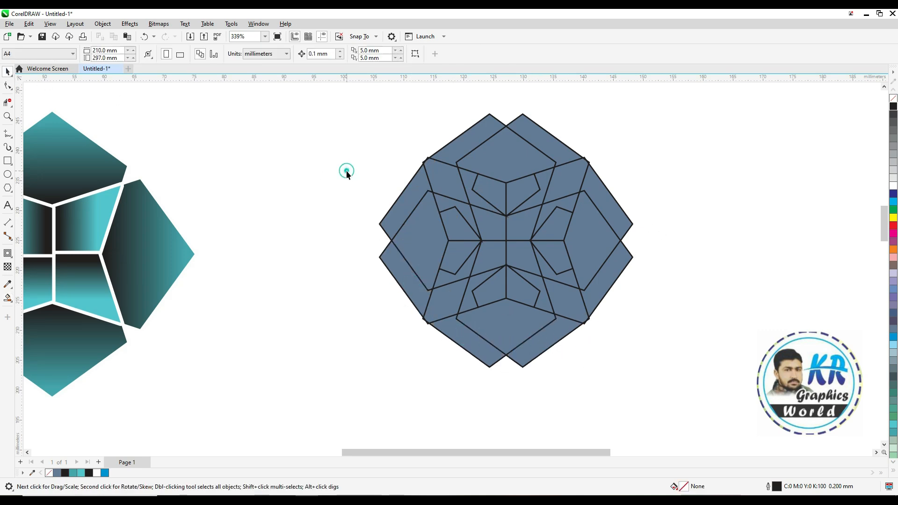
Fill the two upper and two left outer edge pieces of the motif with black.
click(484, 135)
click(642, 123)
click(543, 137)
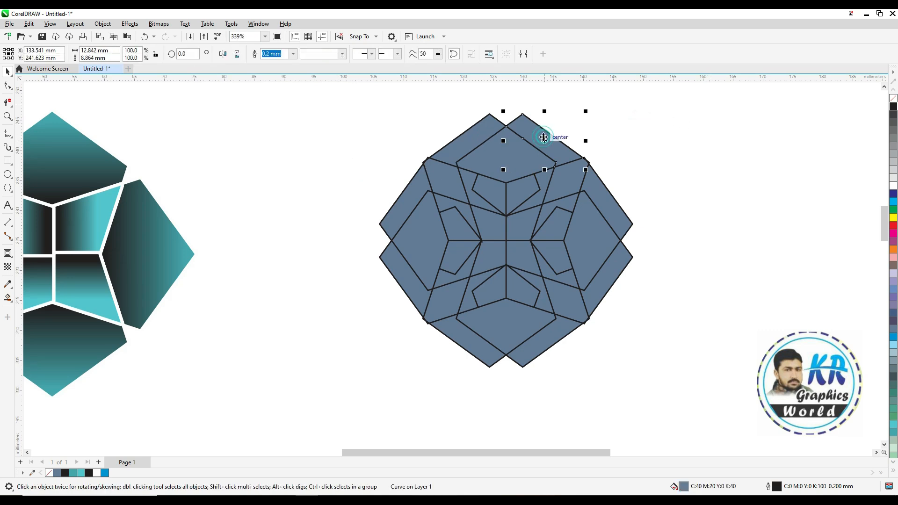
click(893, 107)
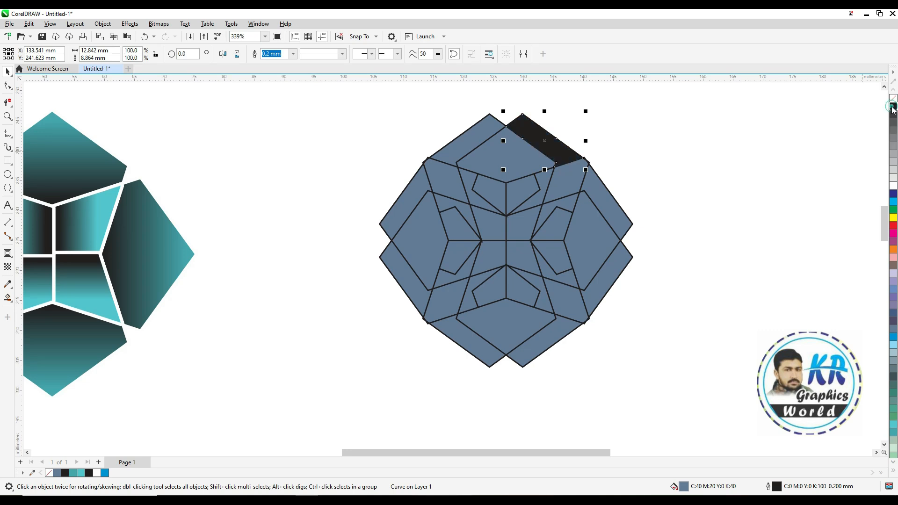
click(464, 146)
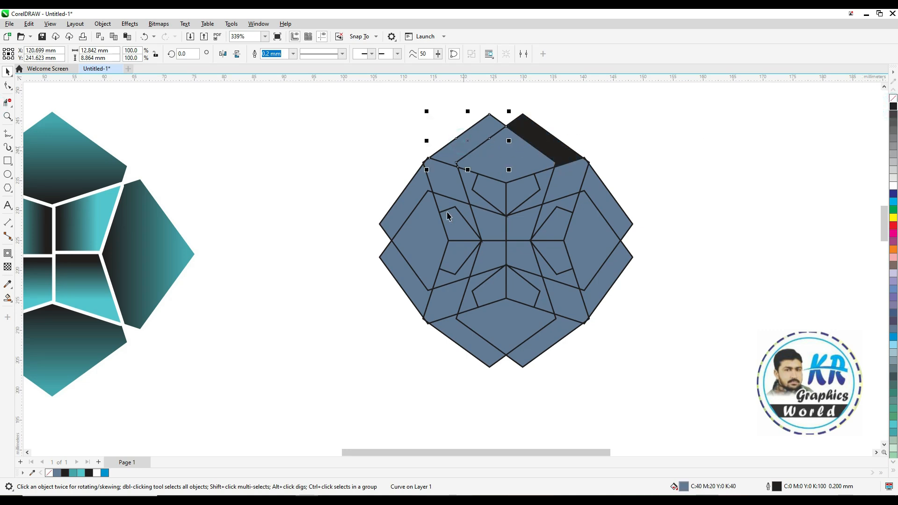
key(ctrl+r)
click(404, 208)
key(ctrl+r)
click(406, 283)
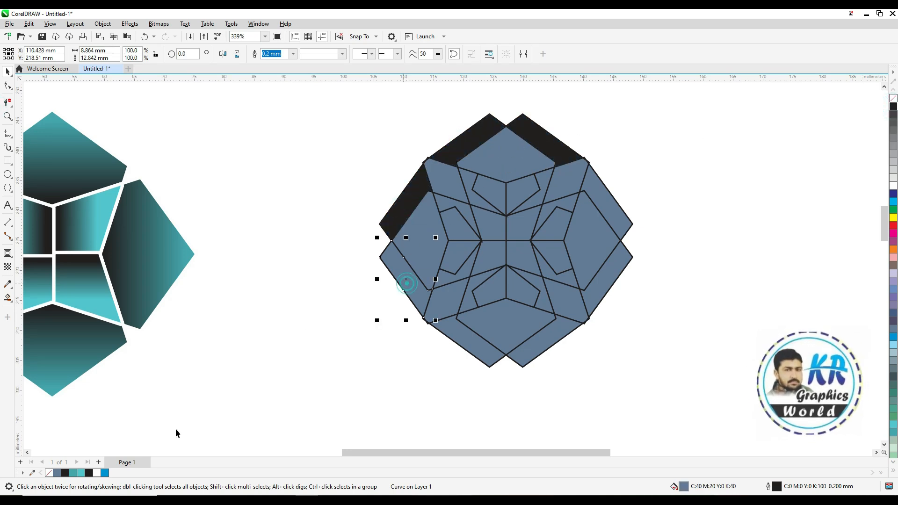
click(88, 473)
Fill the two bottom and two right outer edge pieces of the motif with black.
click(459, 340)
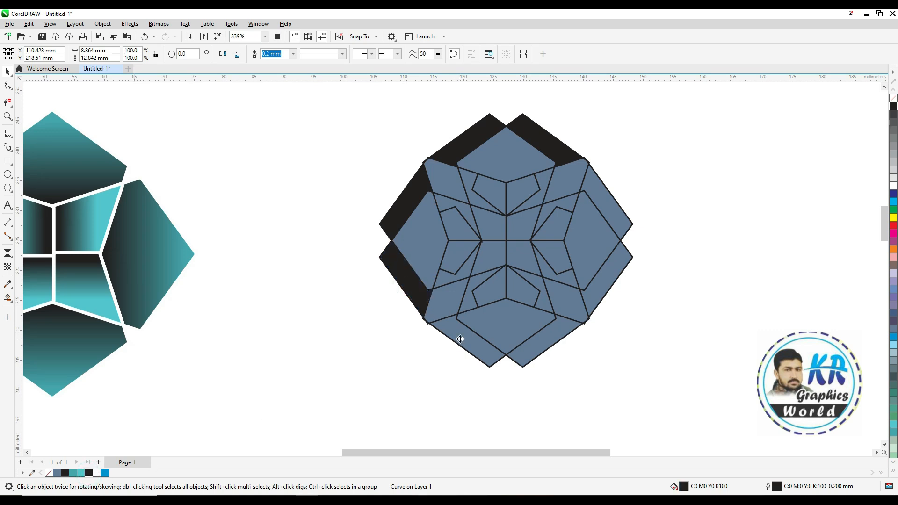
shift+click(551, 337)
shift+click(599, 287)
shift+click(612, 214)
click(88, 473)
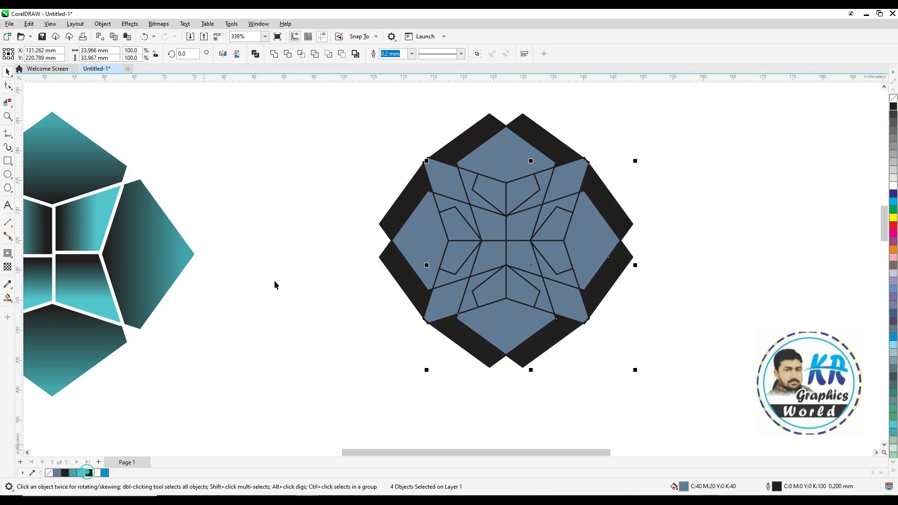
click(274, 260)
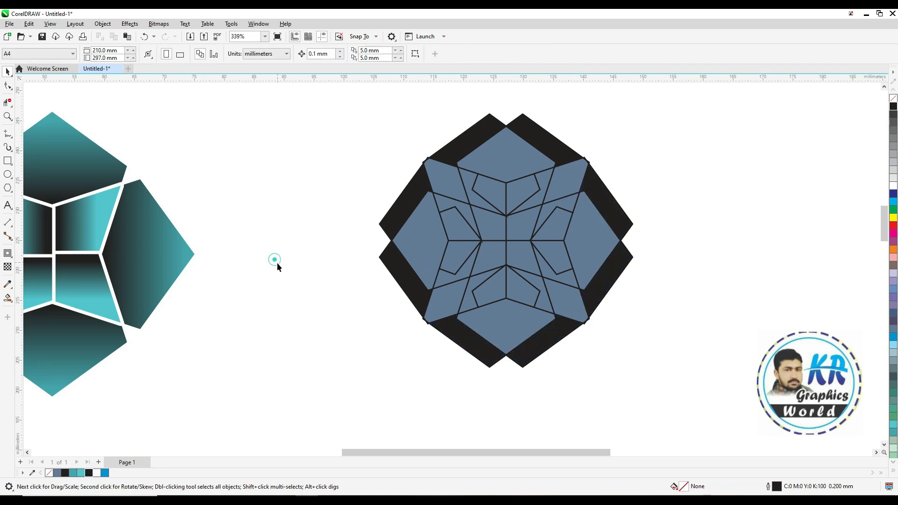
Select the eight small corner pieces around the motif's centre and fill them with black.
shift+click(525, 192)
shift+click(460, 229)
shift+click(462, 255)
shift+click(551, 230)
shift+click(549, 256)
shift+click(518, 291)
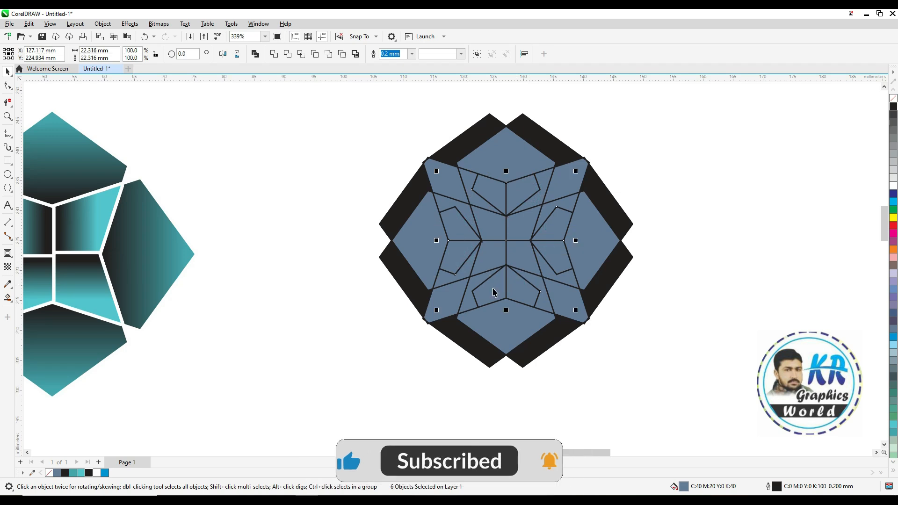
shift+click(492, 288)
click(88, 472)
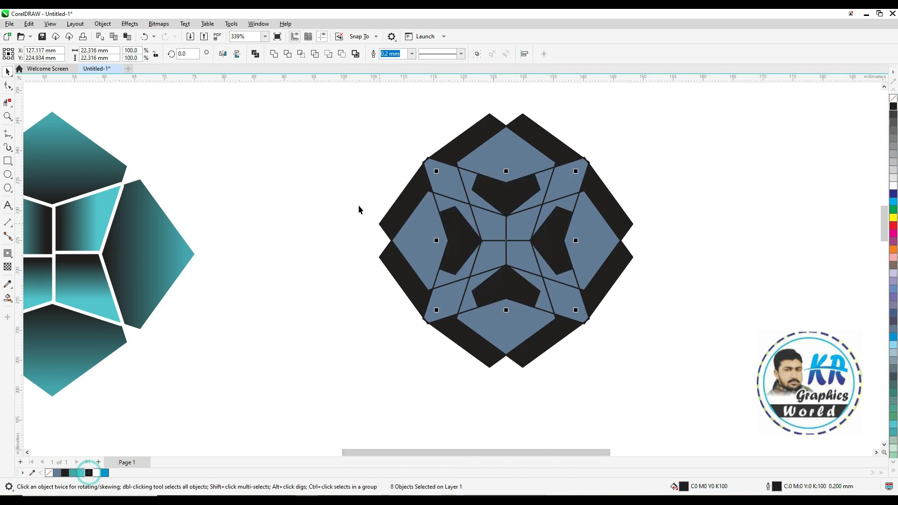
click(337, 164)
Fill the four large kite shapes at the motif's top, right, left and bottom with Sky Blue.
click(514, 154)
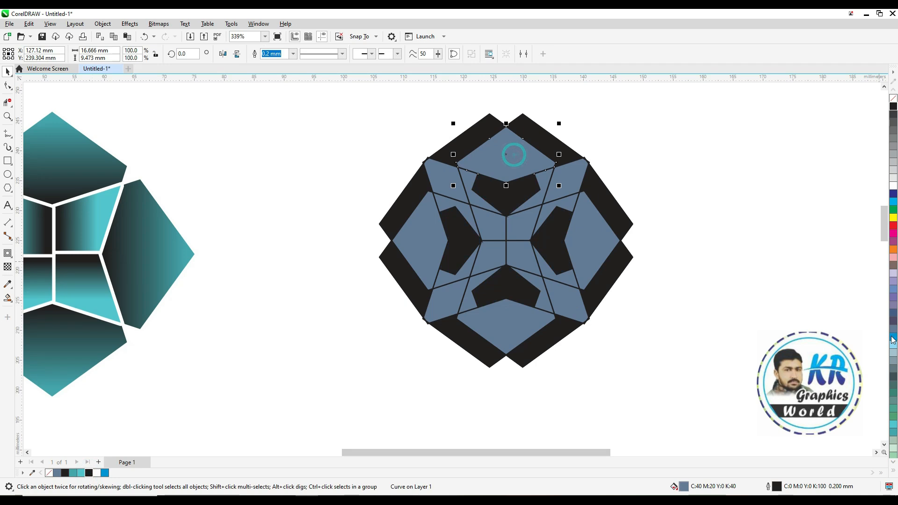
click(601, 242)
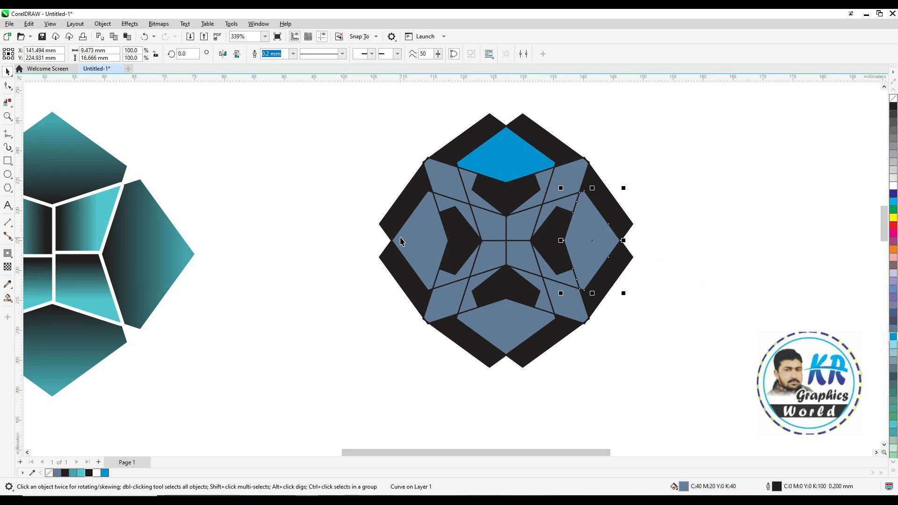
shift+click(402, 240)
shift+click(506, 327)
click(103, 473)
click(276, 236)
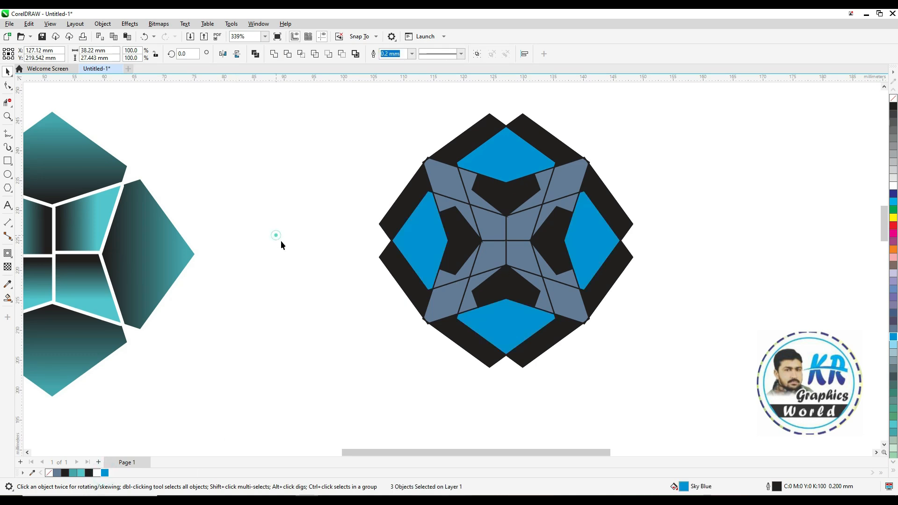
Fill the four diagonal corner diamonds of the motif with the same sky blue.
click(449, 173)
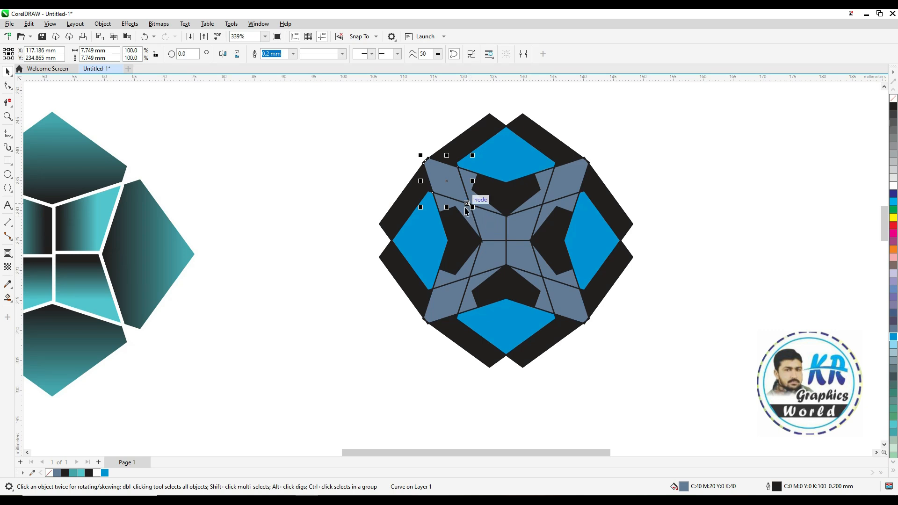
click(575, 180)
key(ctrl+r)
click(568, 303)
key(ctrl+r)
click(441, 296)
key(ctrl+r)
Fill the four pieces meeting at the motif's centre with sky blue and clear the selection.
click(496, 229)
key(ctrl+r)
click(491, 257)
key(ctrl+r)
click(516, 255)
key(ctrl+r)
click(517, 231)
key(ctrl+r)
click(686, 201)
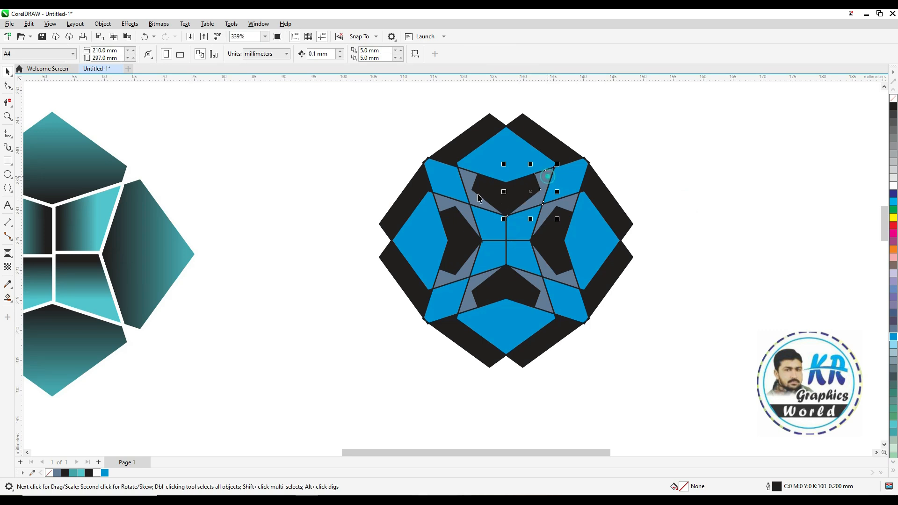
Select the eight remaining blue-grey slivers beside the black corner pieces and fill them with white.
click(546, 179)
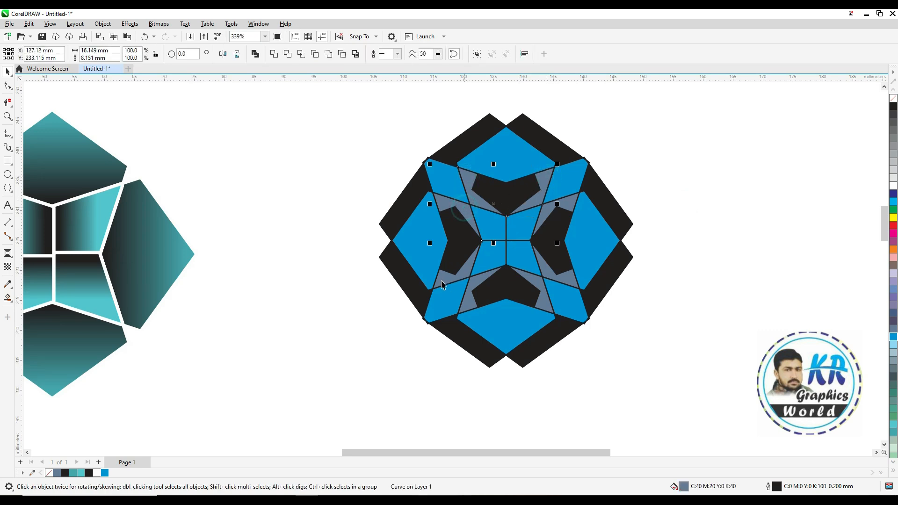
shift+click(466, 300)
shift+click(547, 307)
shift+click(549, 274)
shift+click(550, 205)
click(893, 193)
click(893, 187)
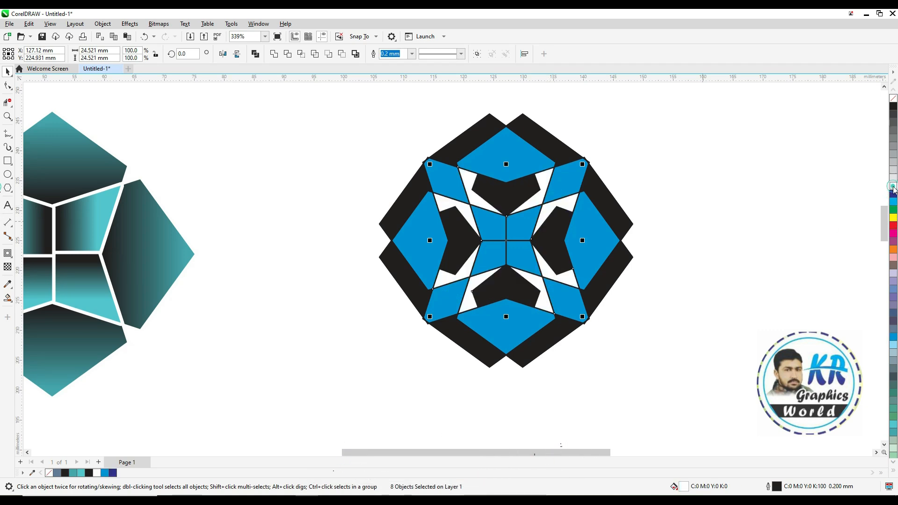
click(796, 123)
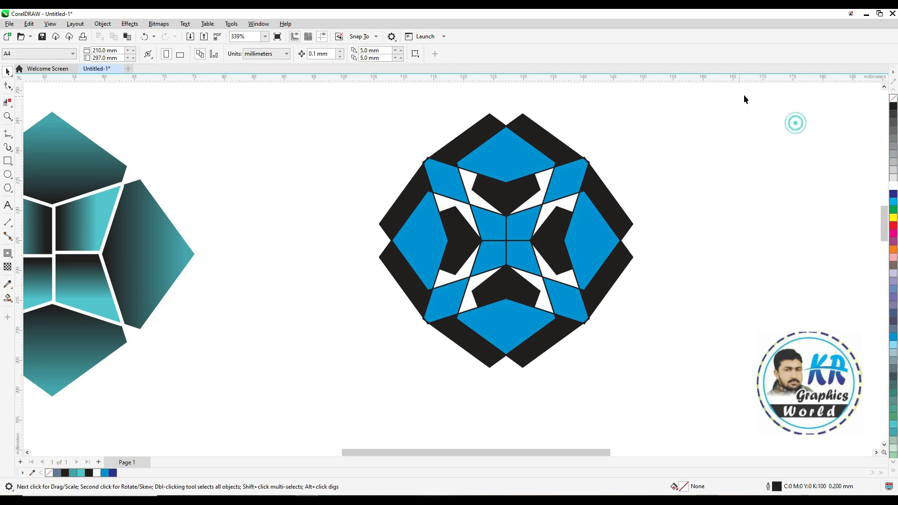
Select the whole blue-and-black motif and give it a white outline 0.8 mm wide.
drag(369, 347, 274, 412)
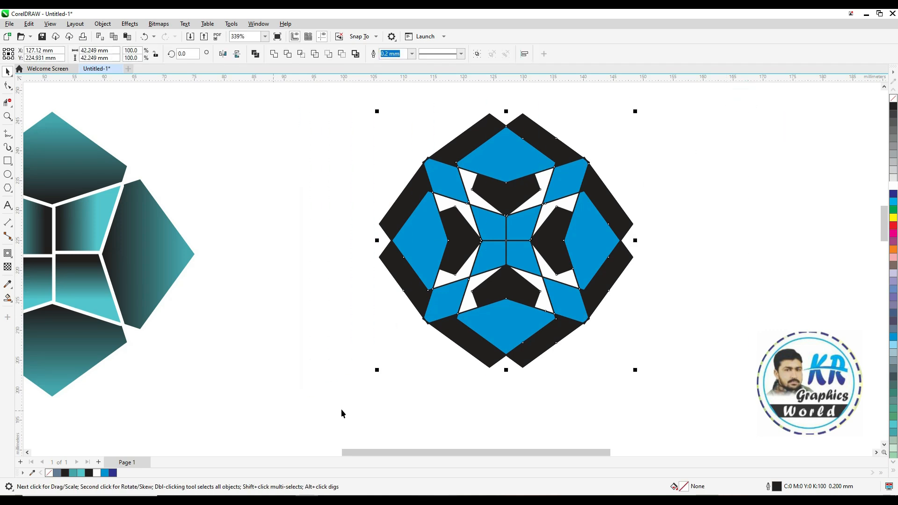
right_click(894, 187)
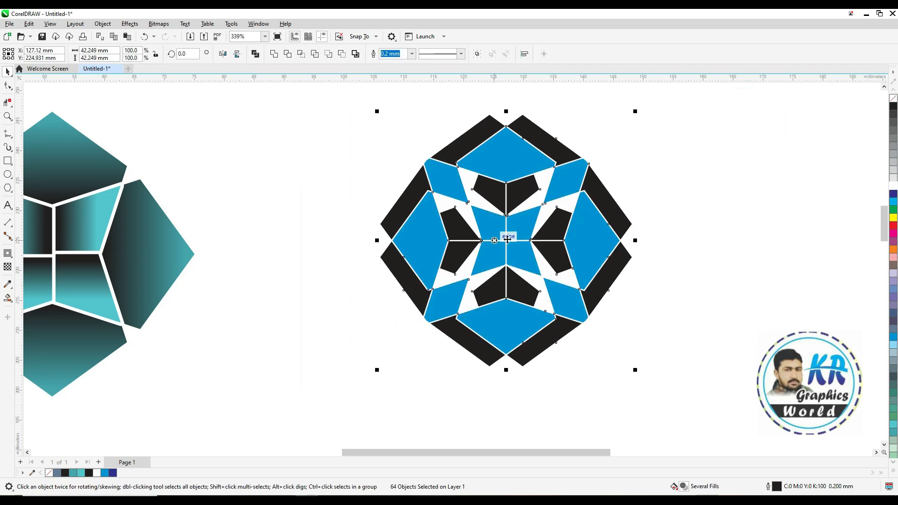
key(F12)
text(0.8)
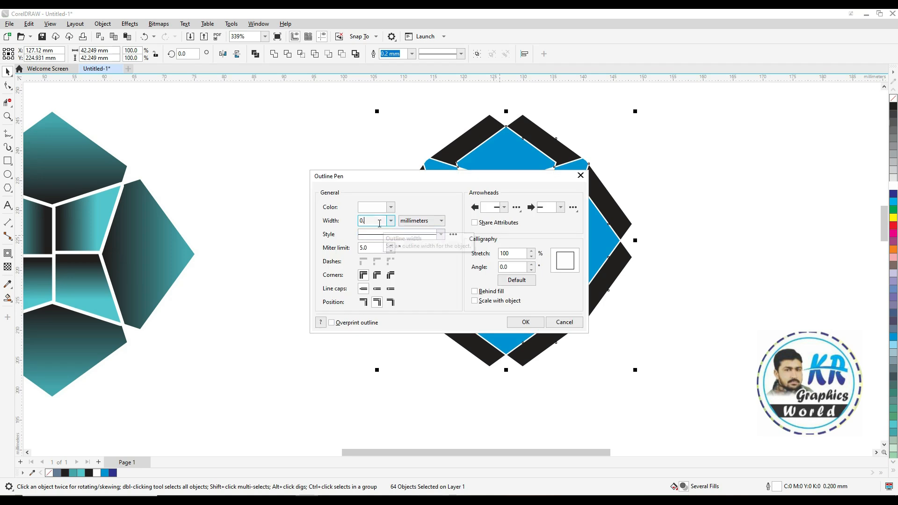
key(Return)
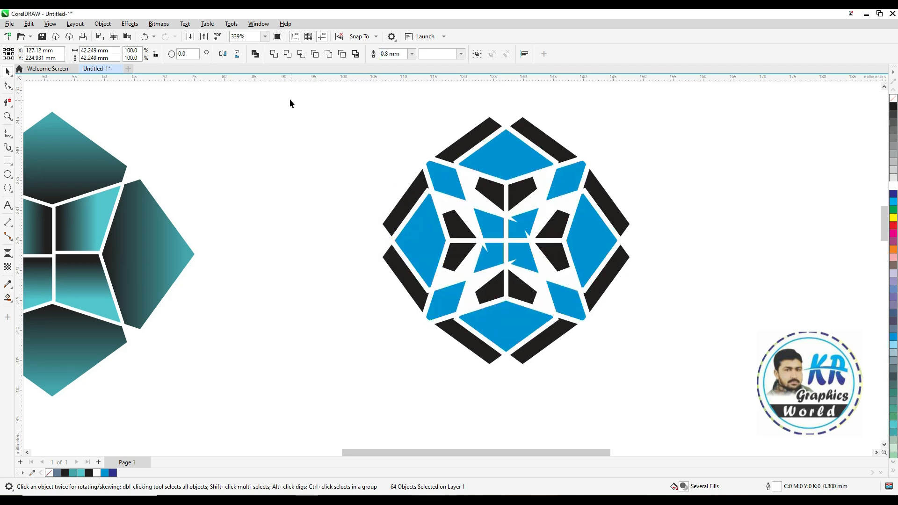
Set round corners on the motif's outlines and enable Overprint outline, Behind fill and Scale with object.
drag(713, 383, 707, 434)
key(F12)
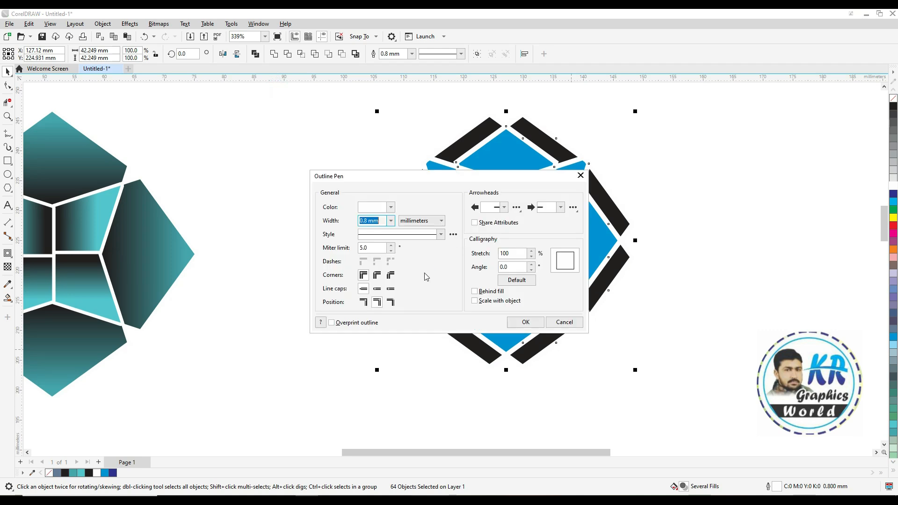
click(380, 279)
click(362, 323)
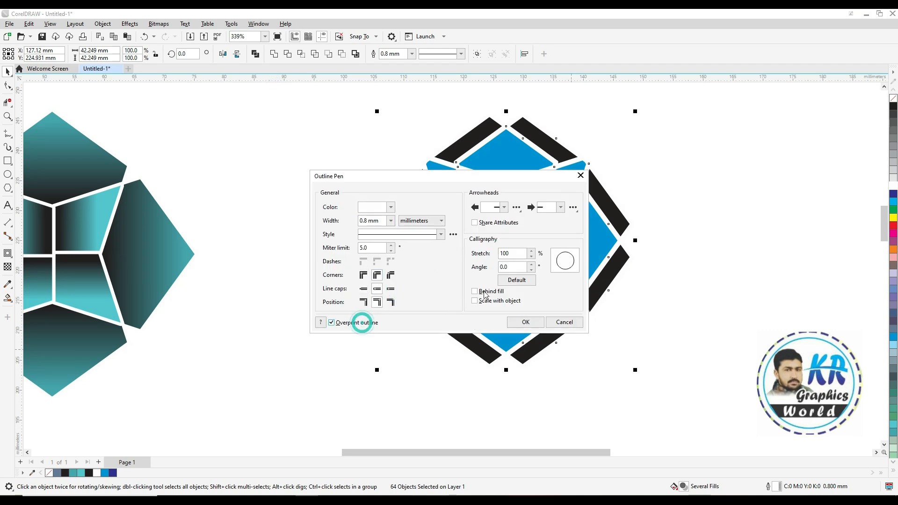
click(474, 291)
click(474, 301)
click(525, 322)
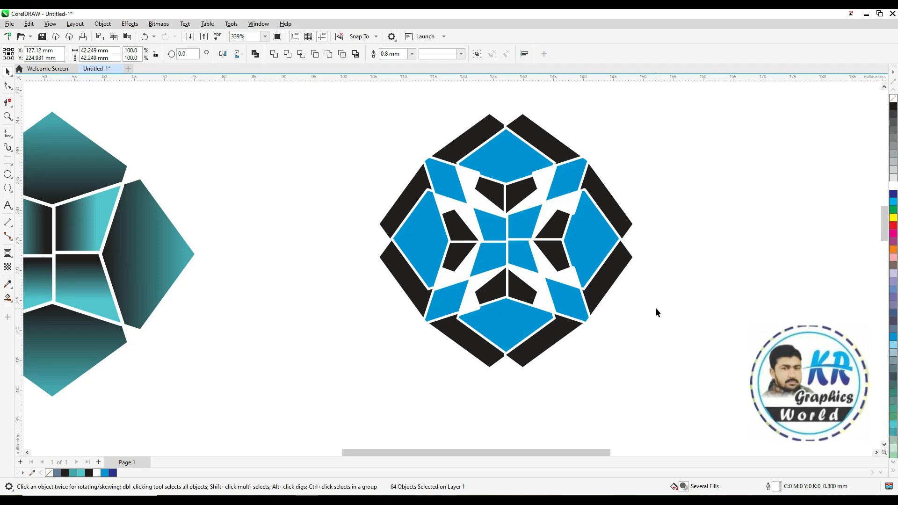
Select the whole motif and adjust its outline width in the Outline Pen settings.
scroll(659, 302, down, 2)
drag(704, 183, 449, 373)
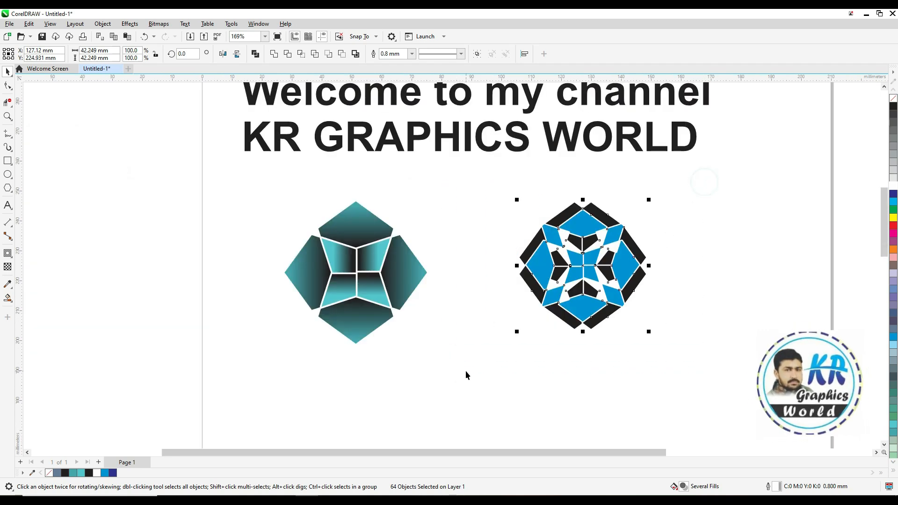
key(F12)
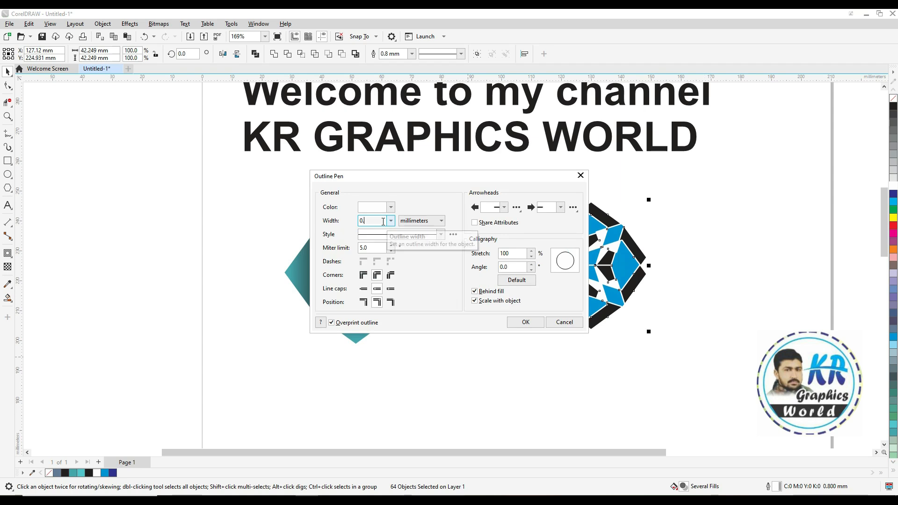
key(Return)
Enlarge the blue-and-black motif slightly and move it close beside the teal gradient cross.
click(489, 204)
drag(487, 193, 656, 339)
drag(570, 272, 507, 272)
click(631, 276)
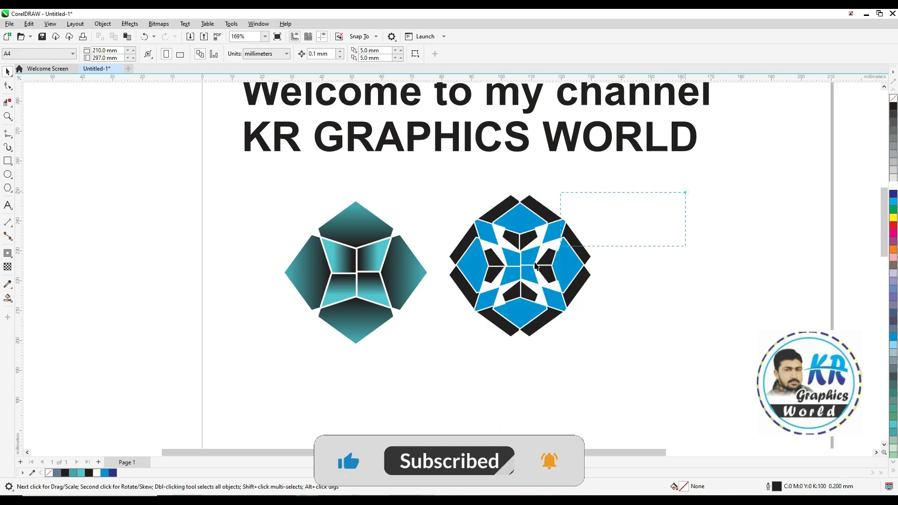